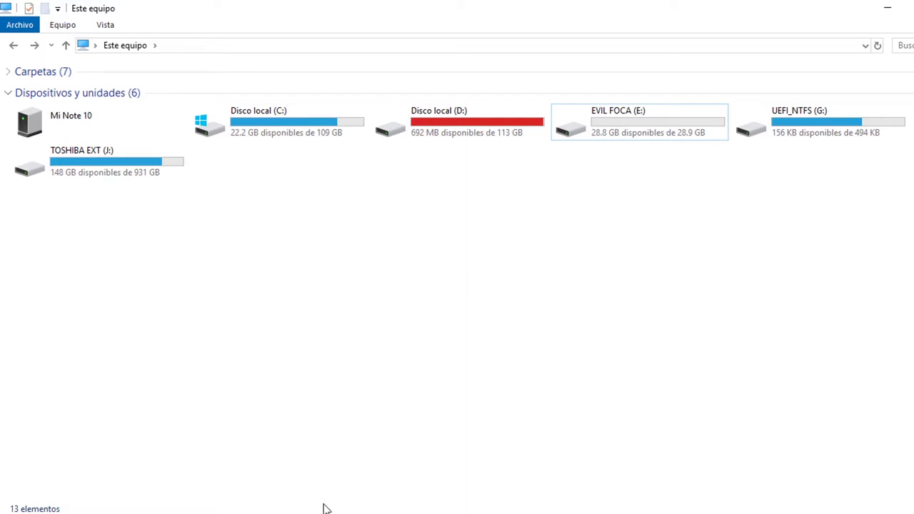
# Step: Open the format settings for the EVIL FOCA (E:) drive and set the file system to NTFS
pyautogui.click(627, 128)
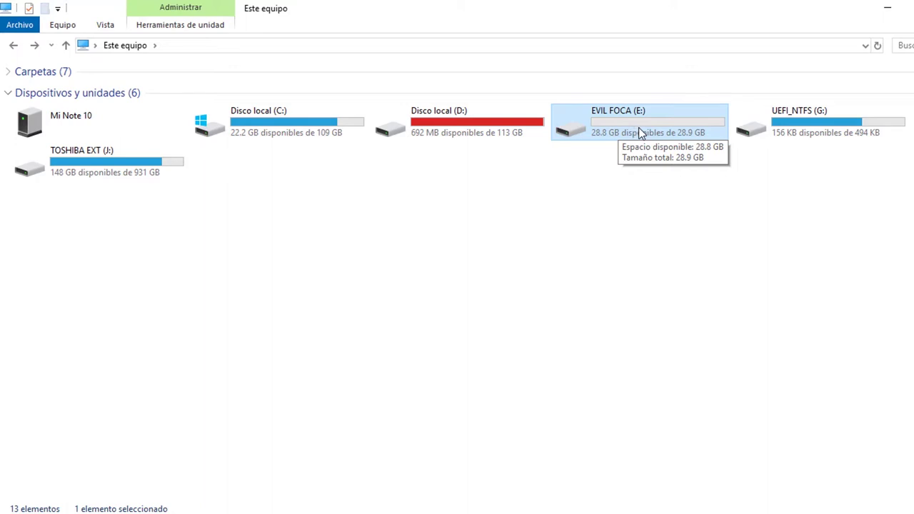
pyautogui.rightClick(632, 119)
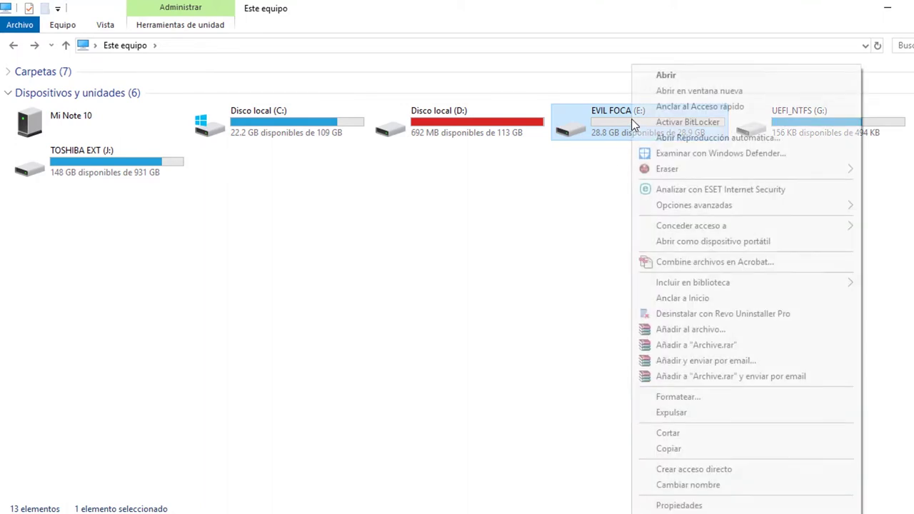
pyautogui.click(704, 399)
pyautogui.moveTo(142, 150); pyautogui.dragTo(442, 130)
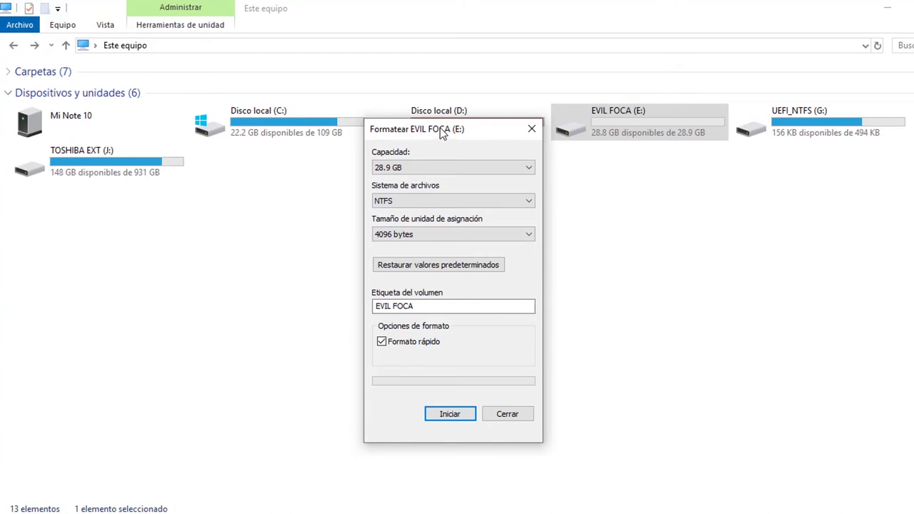
pyautogui.click(494, 202)
pyautogui.click(434, 223)
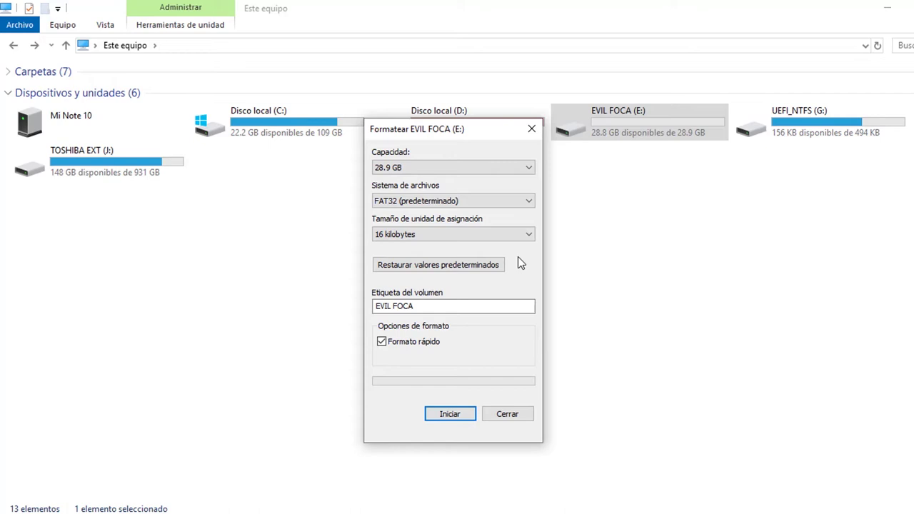
pyautogui.click(529, 203)
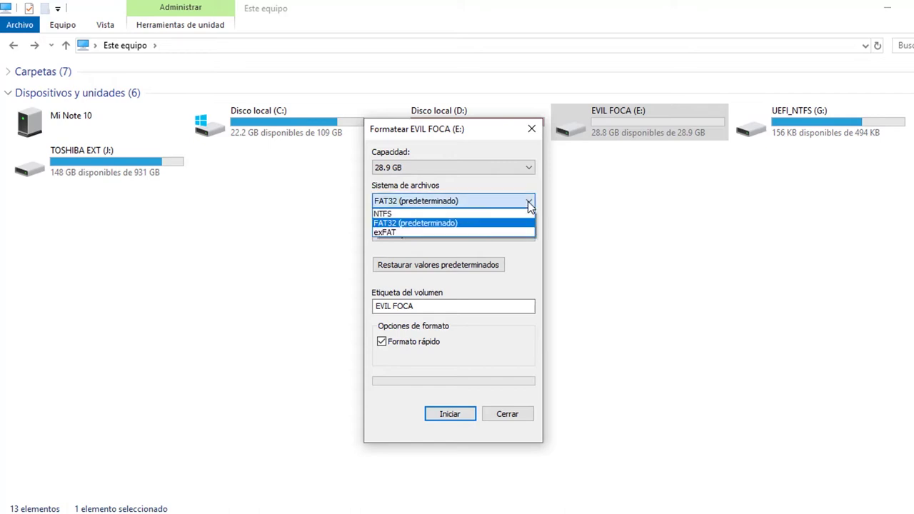
pyautogui.click(465, 214)
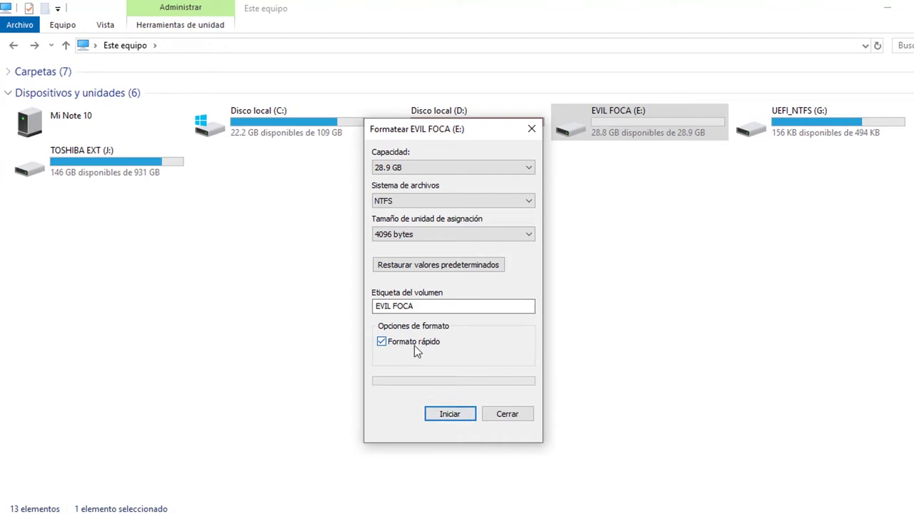
# Step: Run the quick format on the EVIL FOCA (E:) drive, accepting the erasure of its data, and close the format dialog
pyautogui.click(451, 418)
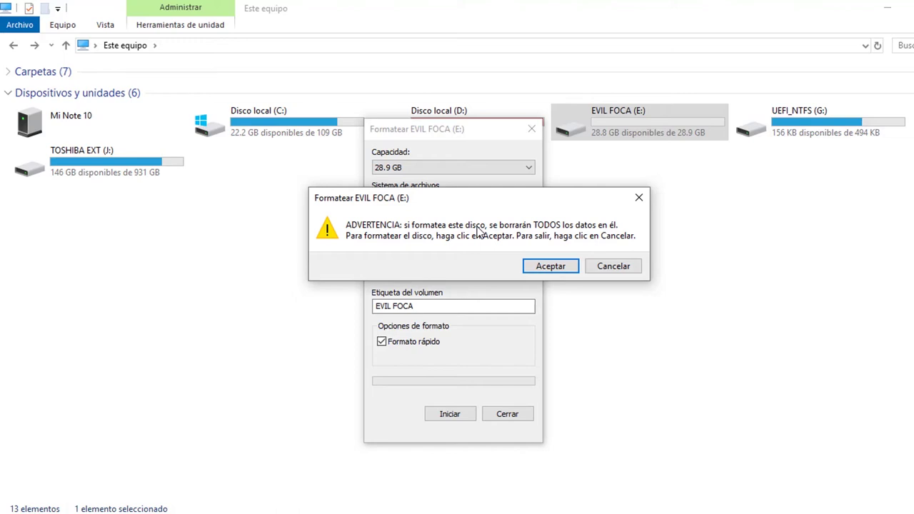
pyautogui.click(551, 267)
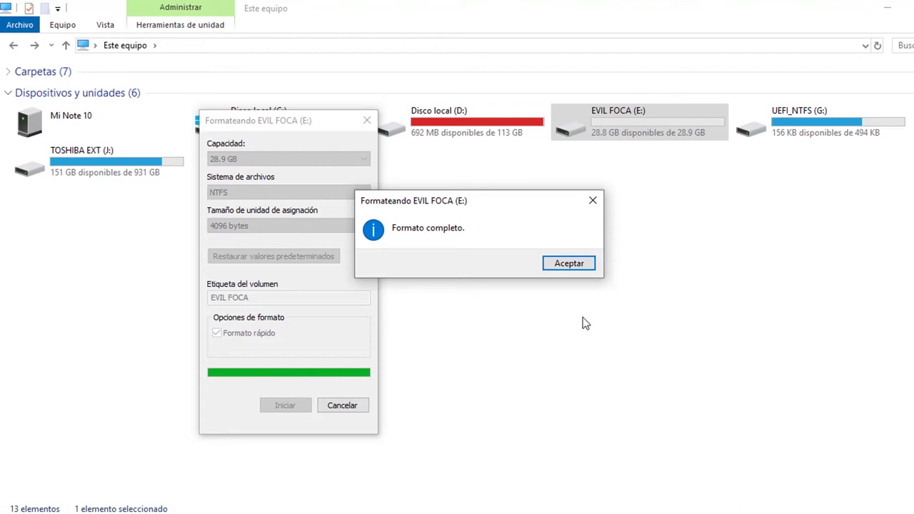
pyautogui.click(573, 264)
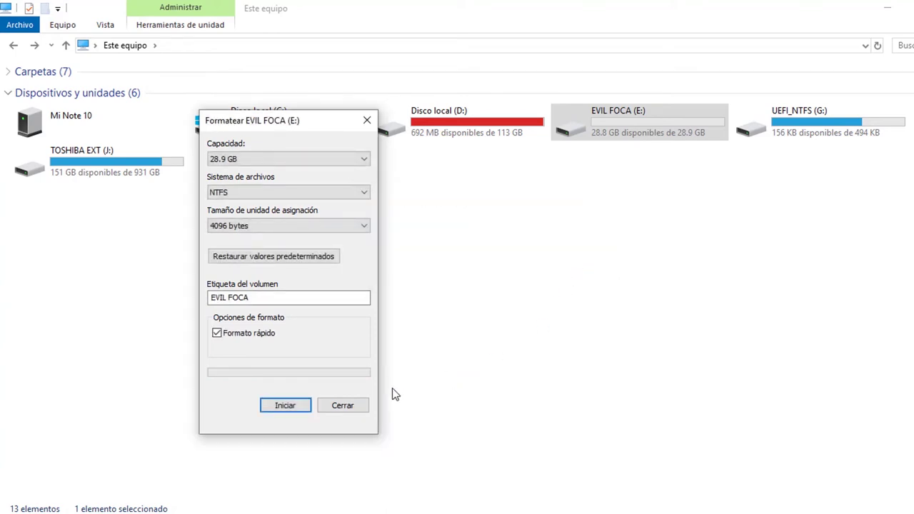
pyautogui.click(341, 406)
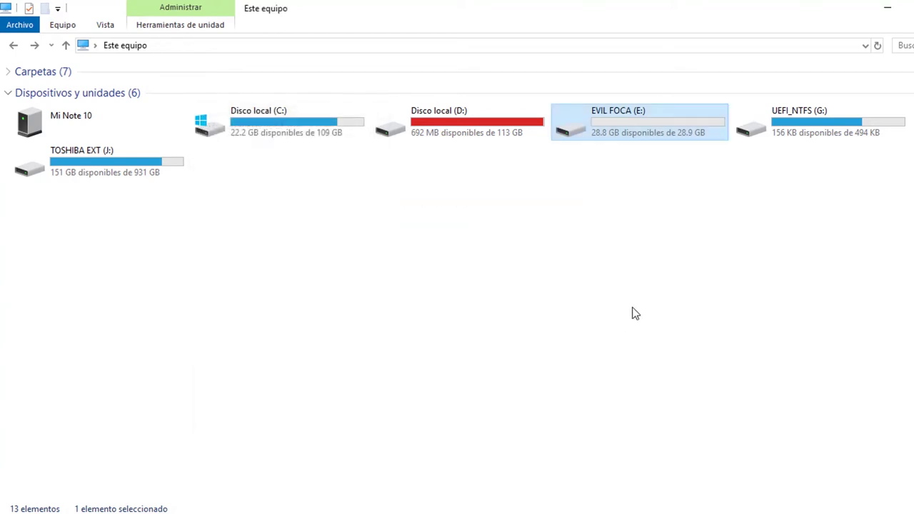
# Step: Create a folder named MIS ARCHIVOS in the root of the EVIL FOCA (E:) drive
pyautogui.doubleClick(625, 137)
pyautogui.click(609, 137)
pyautogui.doubleClick(612, 129)
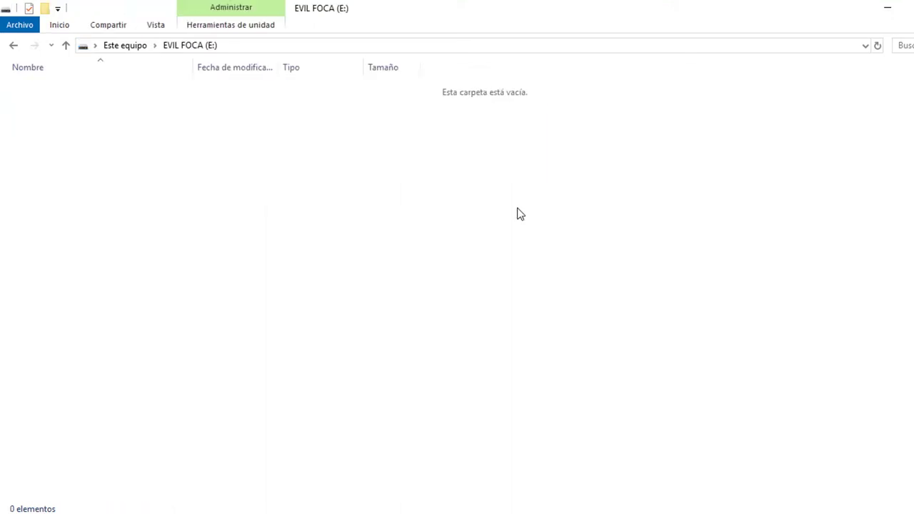
pyautogui.rightClick(291, 195)
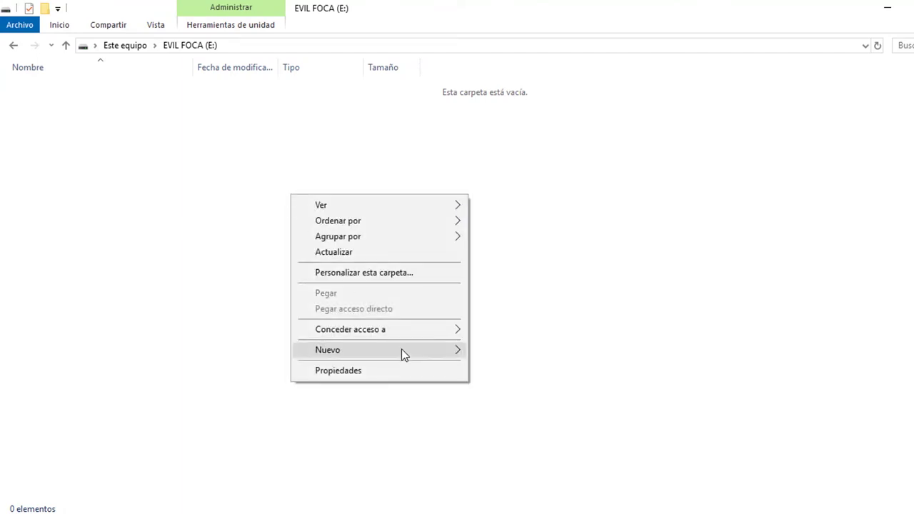
pyautogui.moveTo(406, 349)
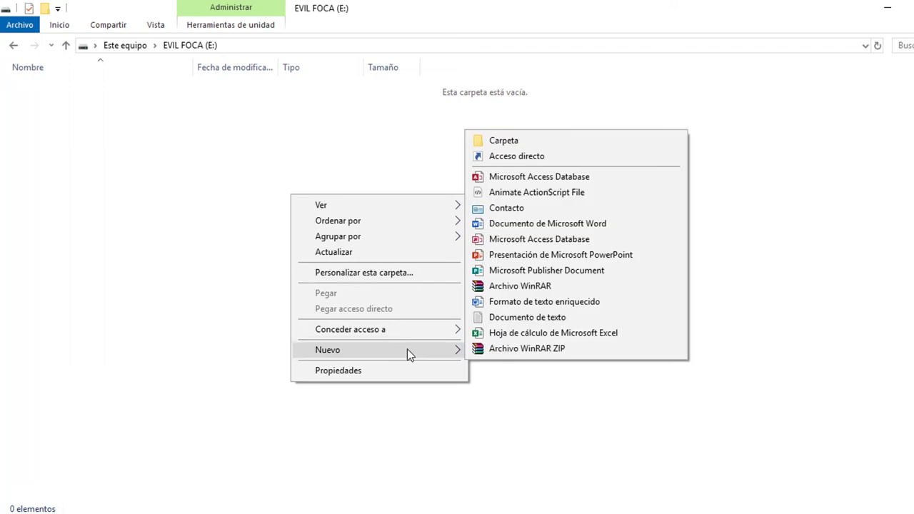
pyautogui.click(536, 143)
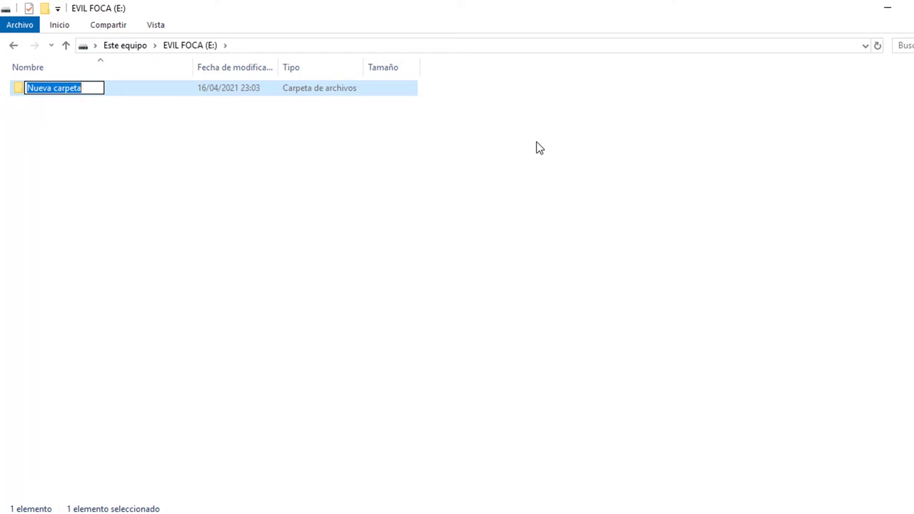
pyautogui.write('MIS ARCHIVOS')
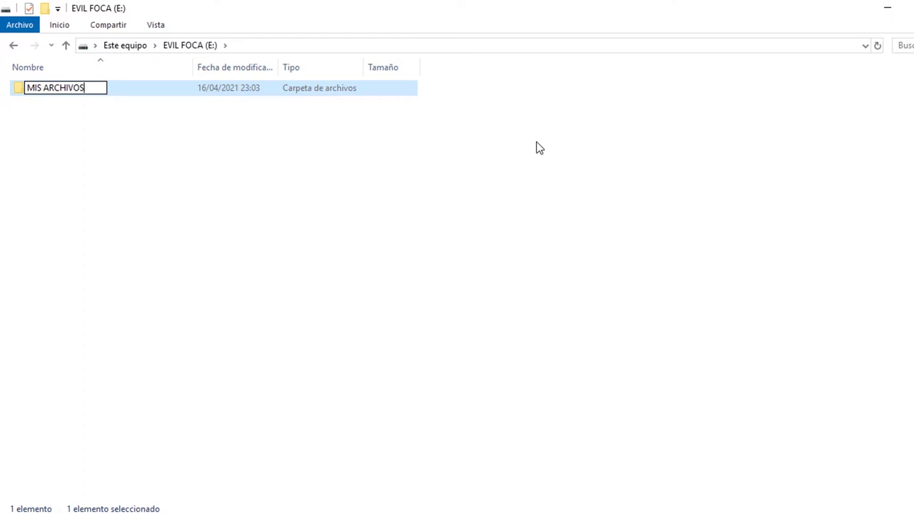
pyautogui.press('Return')
pyautogui.click(528, 218)
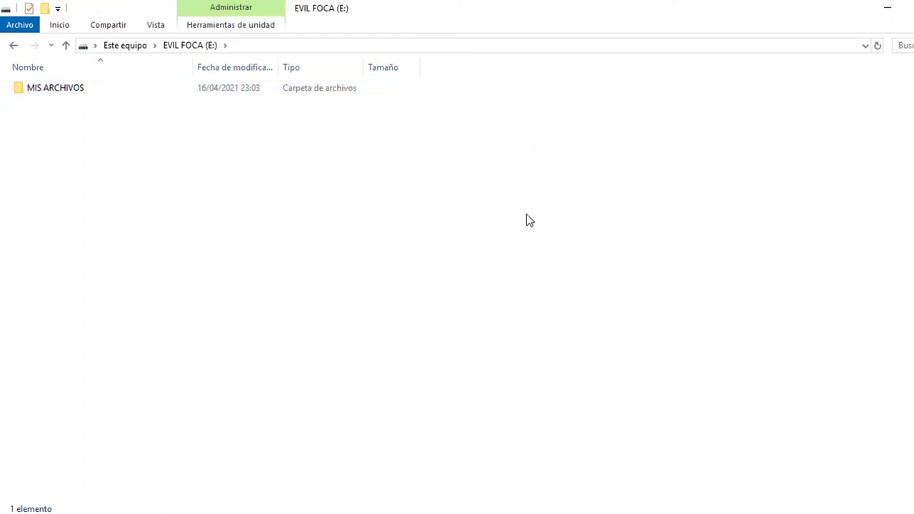
# Step: Look inside the MIS ARCHIVOS folder and return to the list of drives in Este equipo
pyautogui.doubleClick(154, 88)
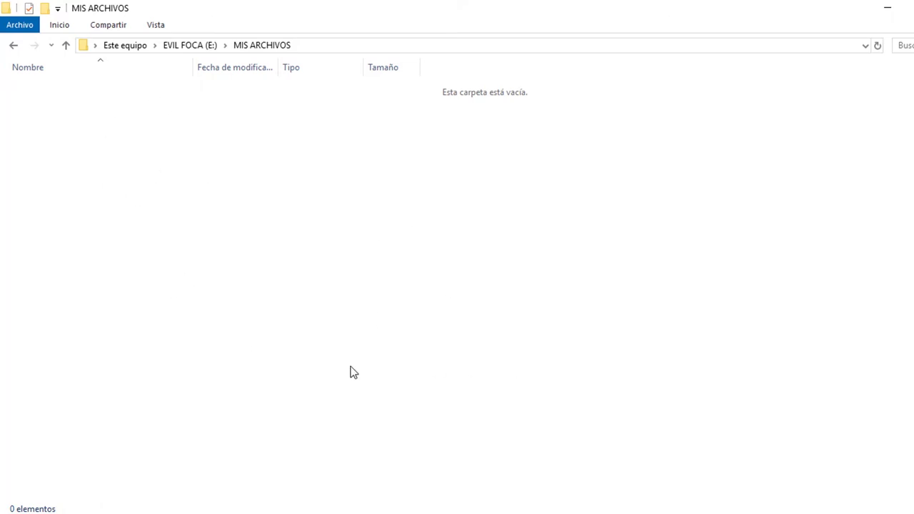
pyautogui.click(12, 45)
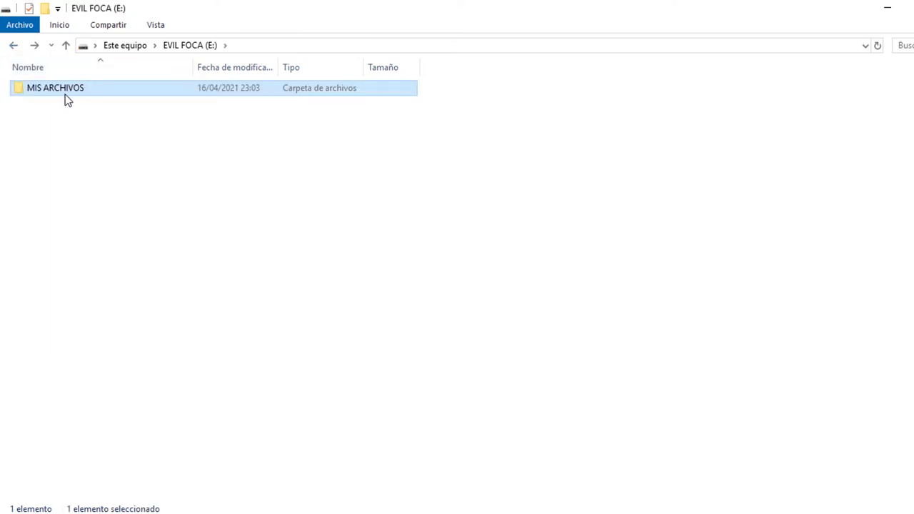
pyautogui.moveTo(61, 90)
pyautogui.click(13, 46)
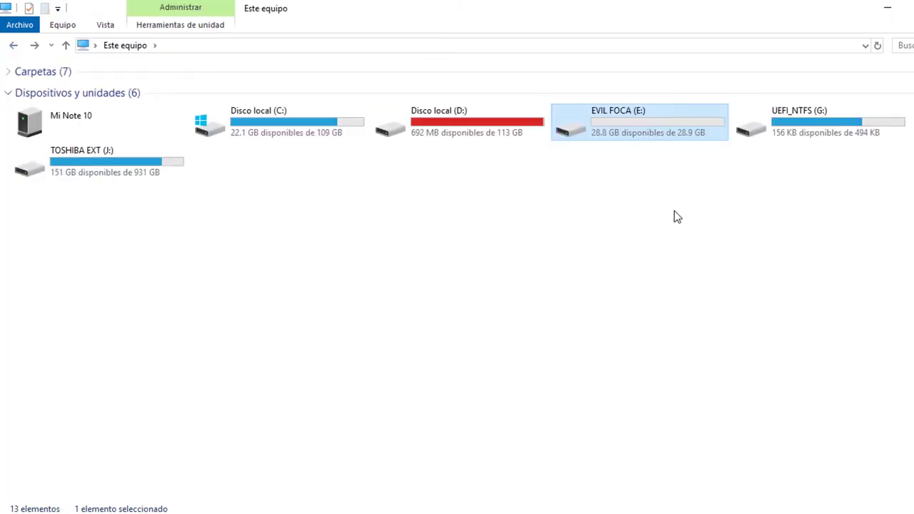
# Step: Open the security properties of the EVIL FOCA (E:) drive and start editing the permissions of the Todos group
pyautogui.rightClick(615, 129)
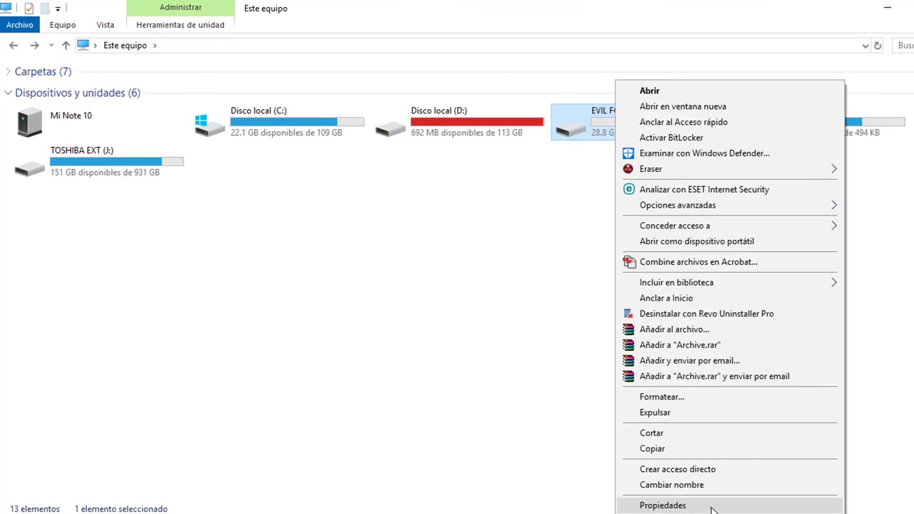
pyautogui.click(663, 505)
pyautogui.moveTo(776, 135); pyautogui.dragTo(445, 129)
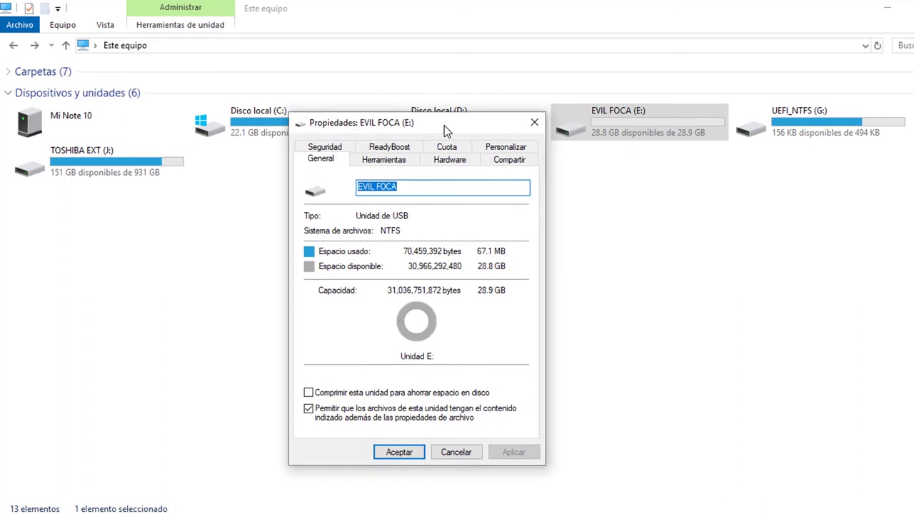
pyautogui.click(340, 150)
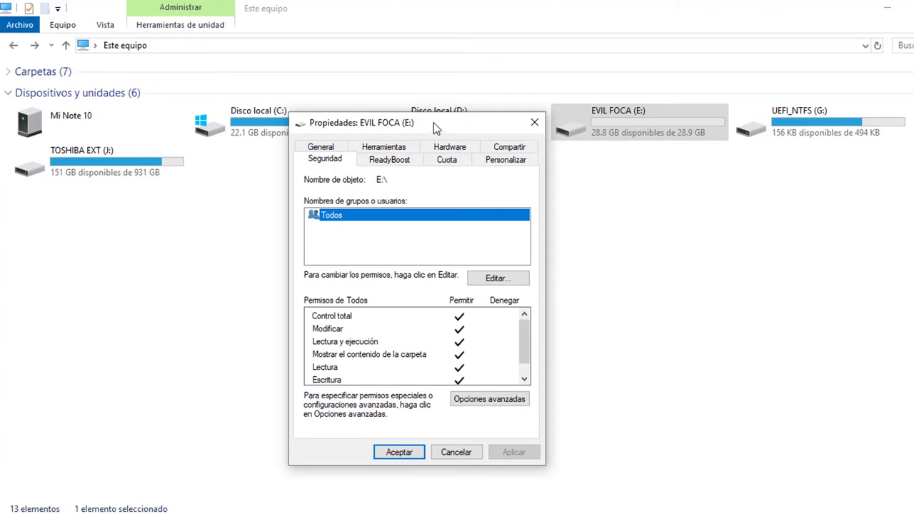
pyautogui.moveTo(433, 123); pyautogui.dragTo(374, 114)
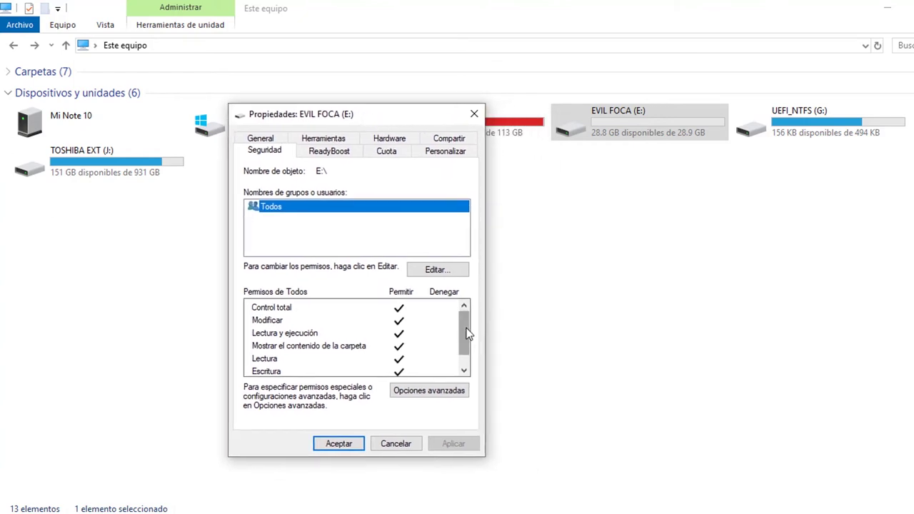
pyautogui.moveTo(465, 329); pyautogui.dragTo(461, 363)
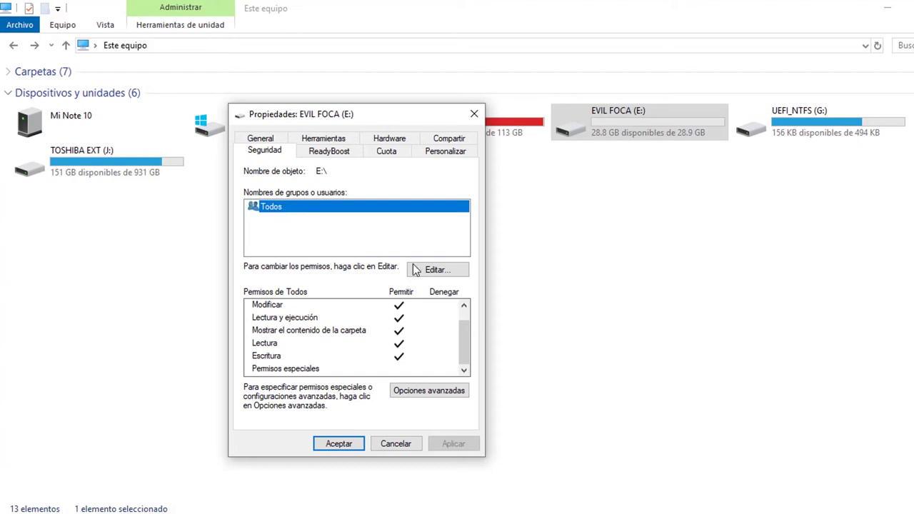
pyautogui.click(447, 274)
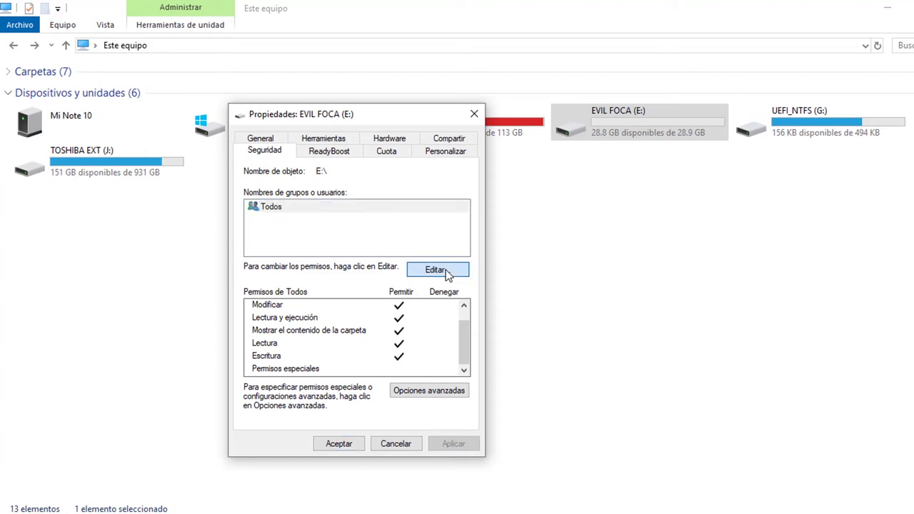
pyautogui.moveTo(385, 182); pyautogui.dragTo(509, 154)
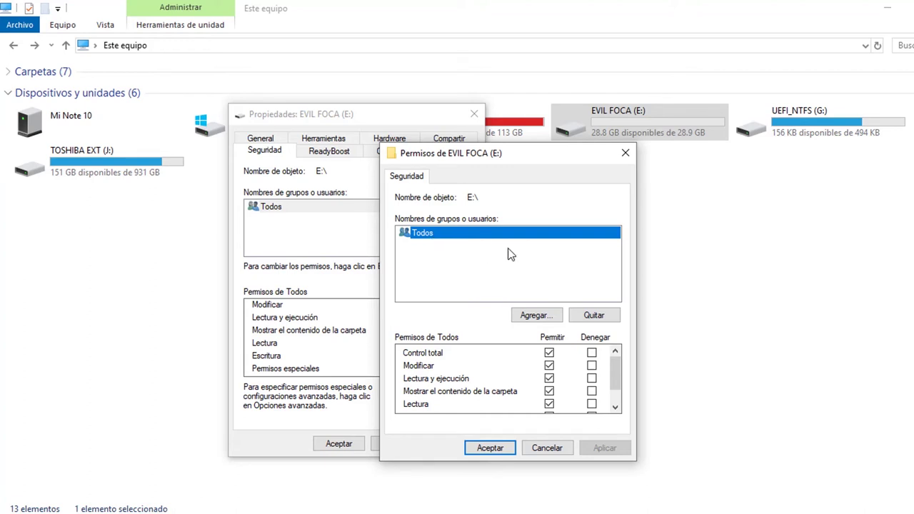
# Step: For Todos, stop allowing Control total, Modificar, Lectura y ejecución and Mostrar el contenido de la carpeta, and deny Escritura
pyautogui.scroll(-1, 618, 367)
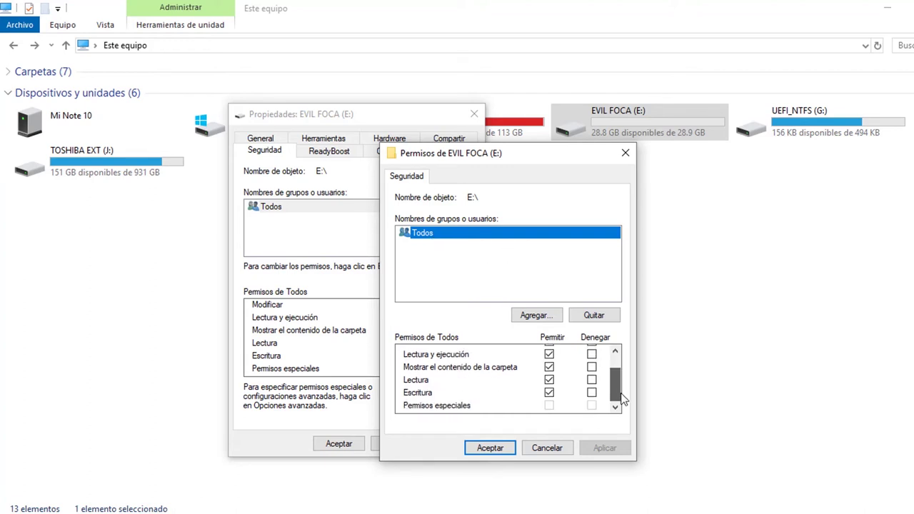
pyautogui.scroll(1, 617, 367)
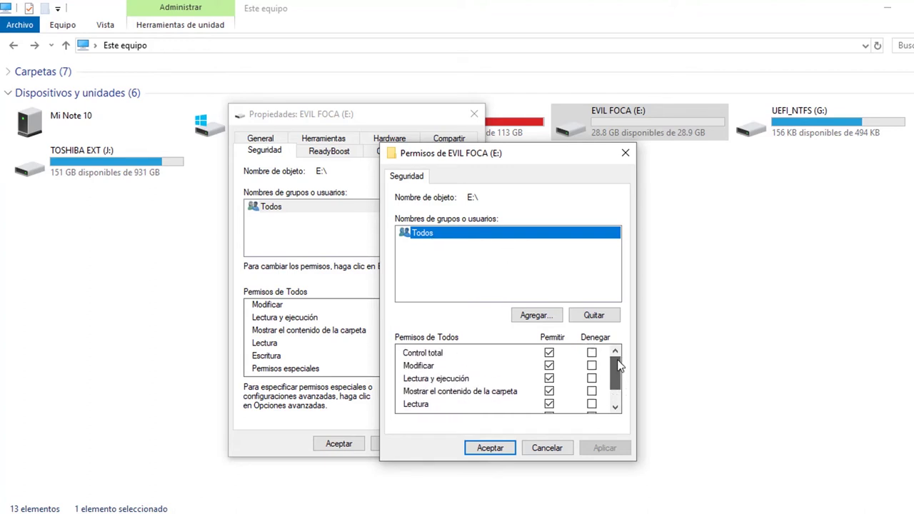
pyautogui.click(549, 353)
pyautogui.click(549, 365)
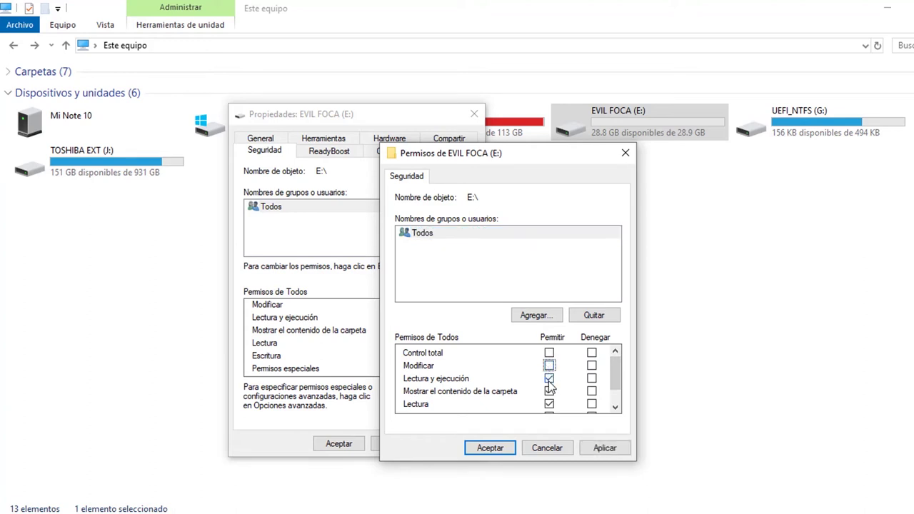
pyautogui.click(549, 379)
pyautogui.click(549, 391)
pyautogui.scroll(-1, 551, 397)
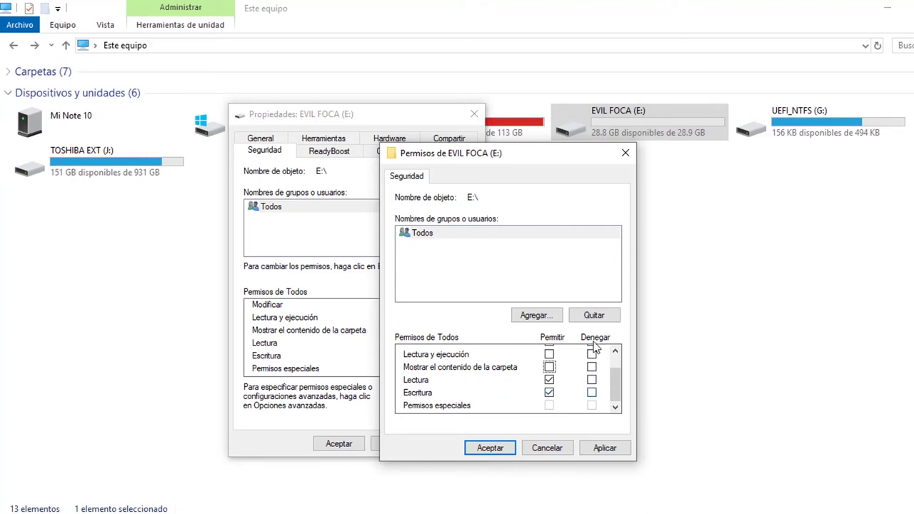
pyautogui.click(592, 394)
# Step: Apply the Todos permissions to drive E:, accepting the deny entry and continuing past System Volume Information, and close the permissions editor
pyautogui.click(605, 448)
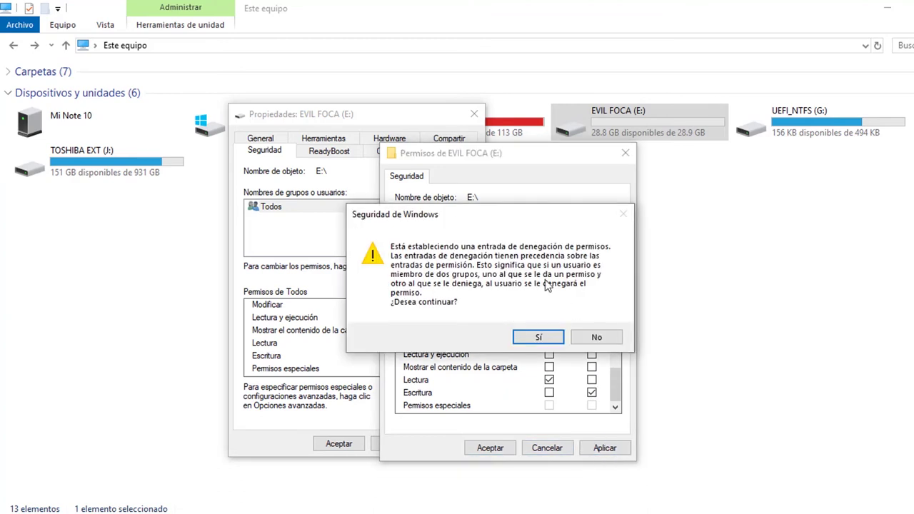
pyautogui.click(538, 337)
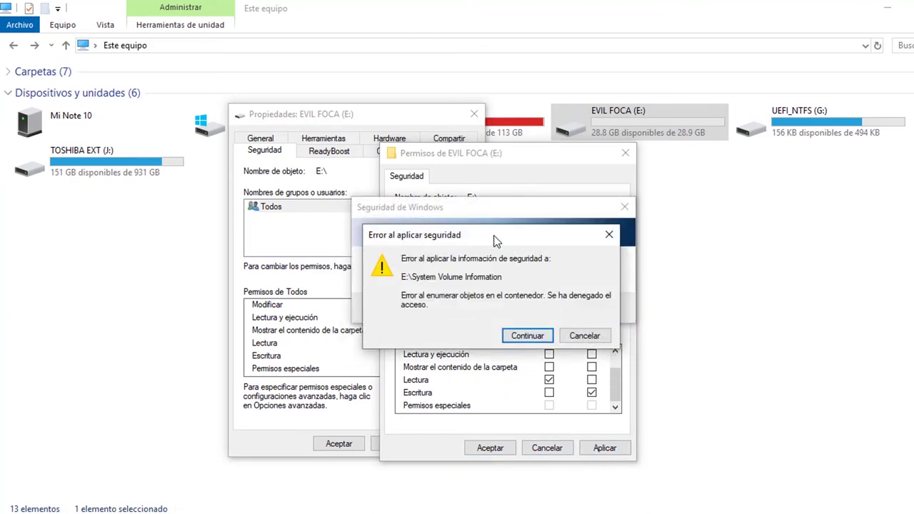
pyautogui.moveTo(493, 234); pyautogui.dragTo(526, 241)
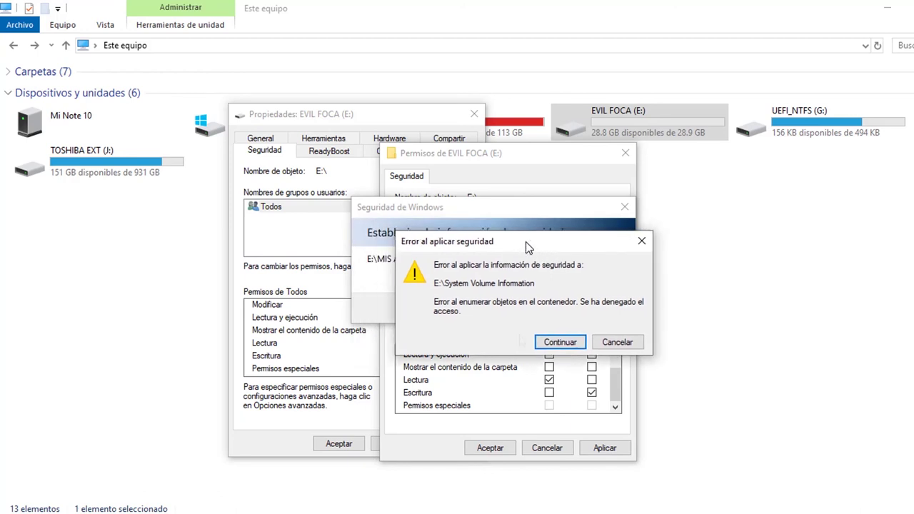
pyautogui.click(557, 343)
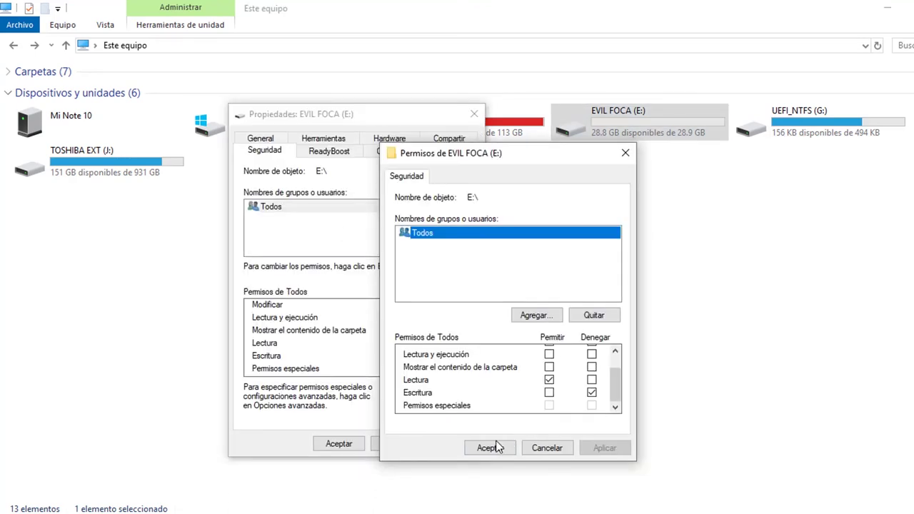
pyautogui.click(491, 450)
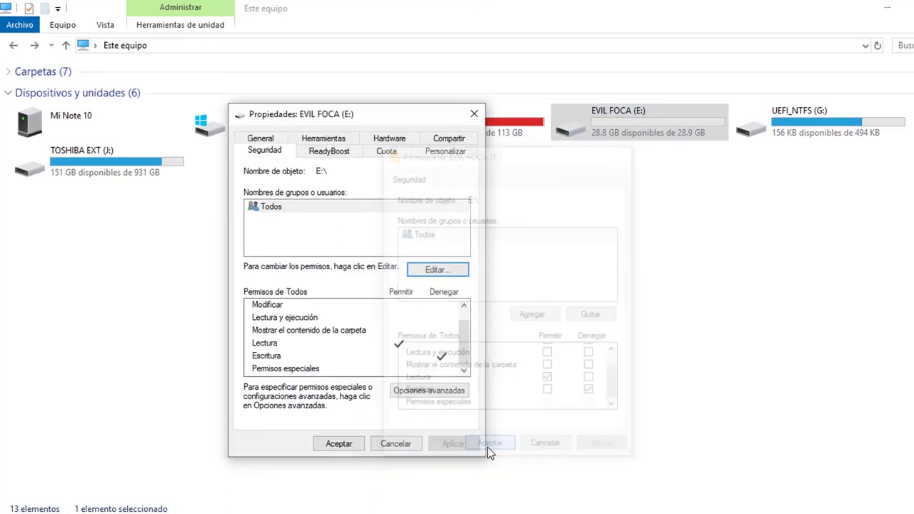
# Step: Accept and close the EVIL FOCA (E:) properties and open the drive's root folder
pyautogui.click(340, 444)
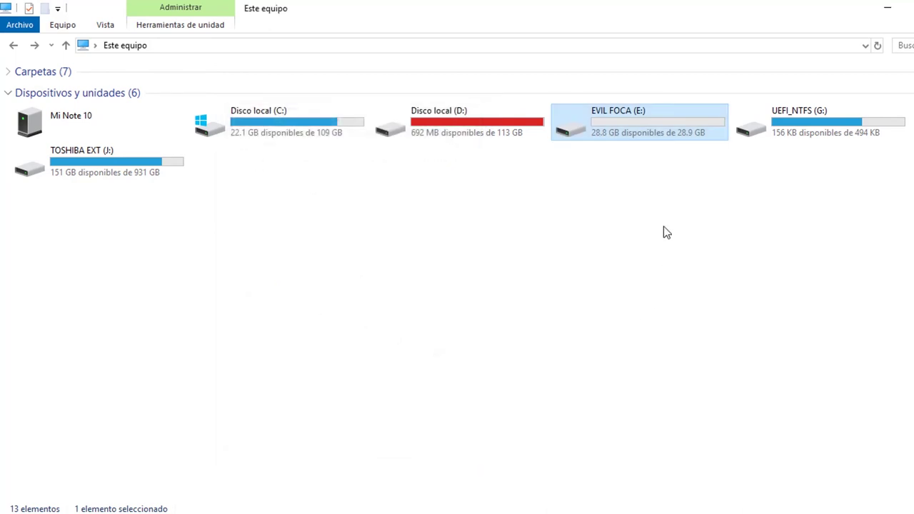
pyautogui.doubleClick(612, 135)
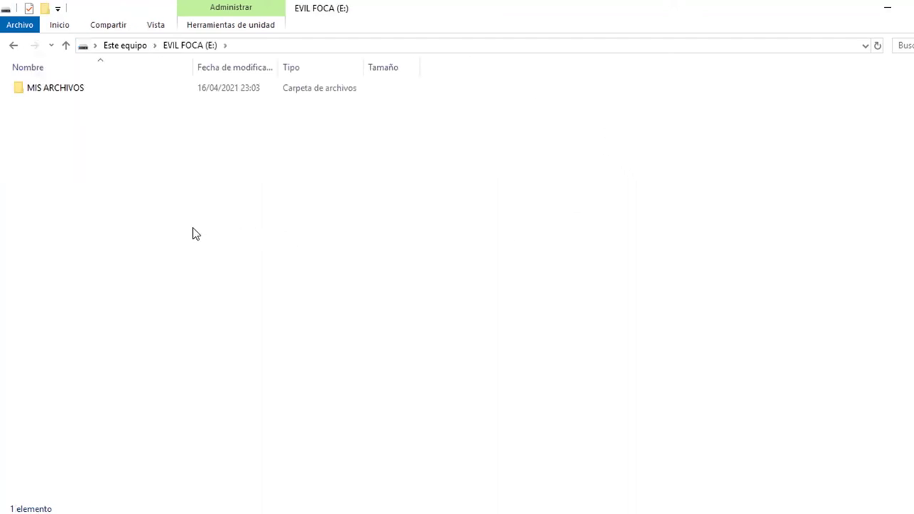
# Step: Try to create a new folder in the root of EVIL FOCA (E:), continuing past the confirmation and cancelling at the permission request
pyautogui.rightClick(134, 158)
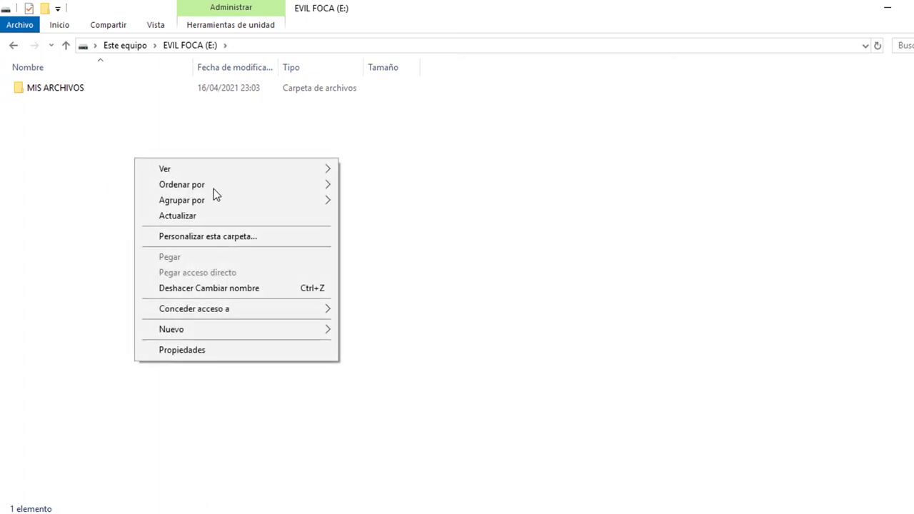
pyautogui.moveTo(223, 333)
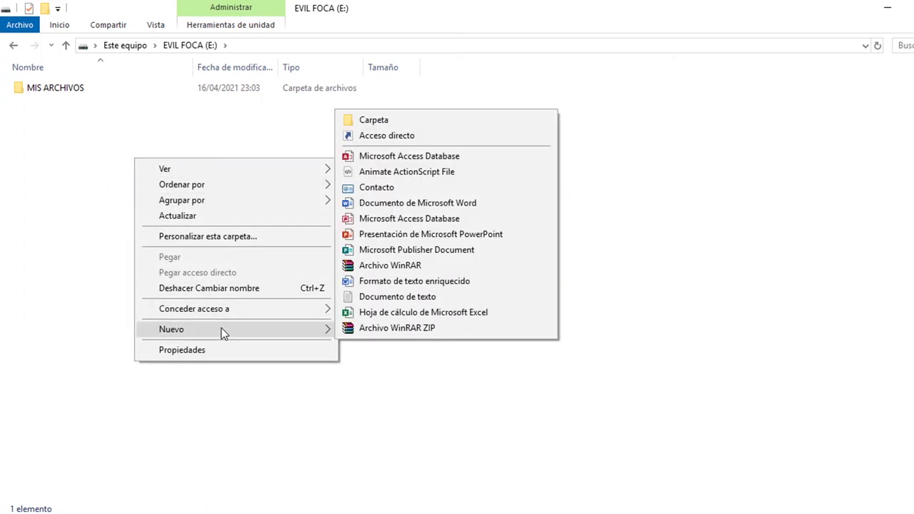
pyautogui.click(402, 120)
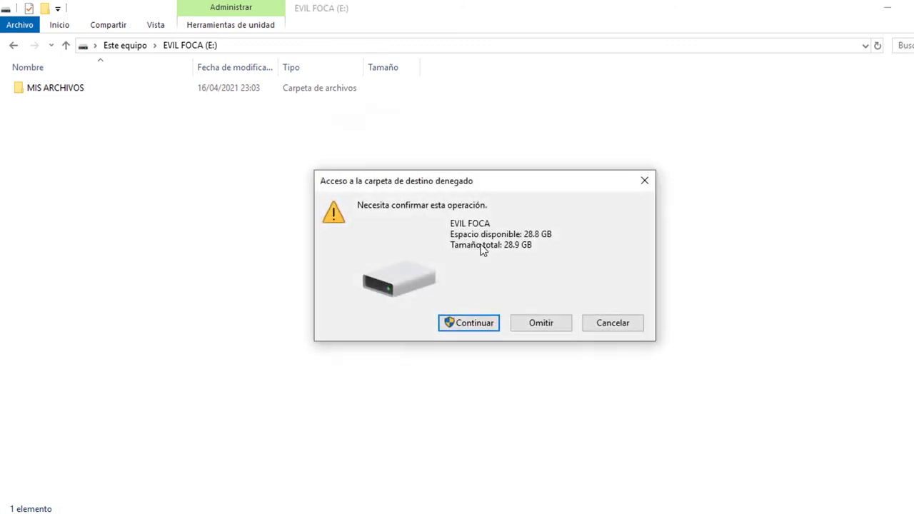
pyautogui.moveTo(493, 183); pyautogui.dragTo(457, 185)
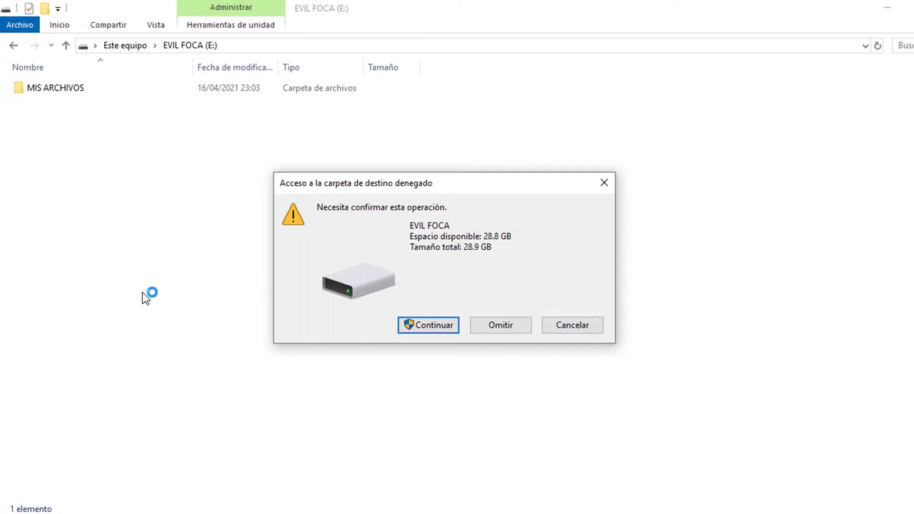
pyautogui.click(431, 325)
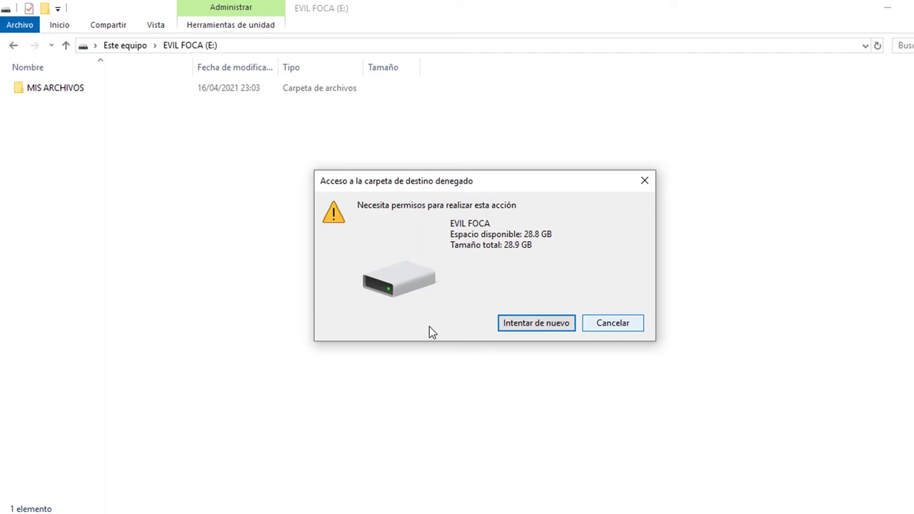
pyautogui.press('Tab')
pyautogui.press('Return')
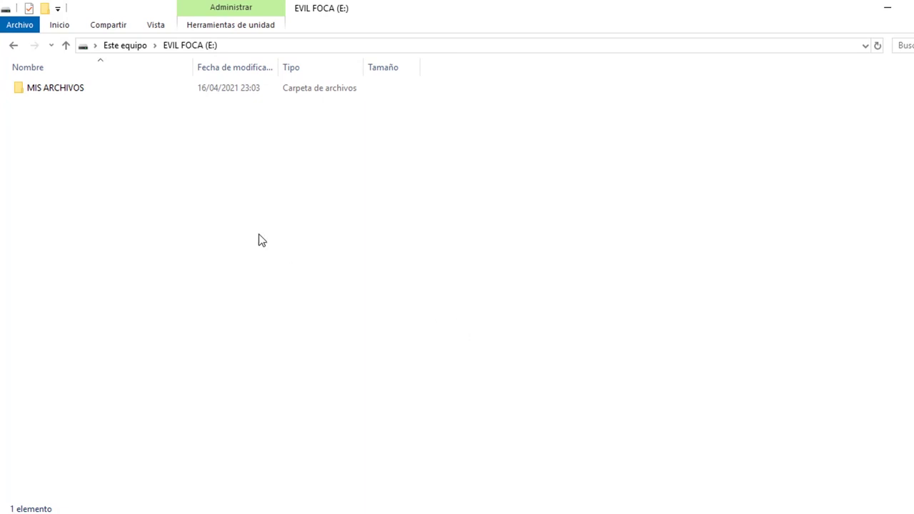
# Step: Try to create a new item inside the MIS ARCHIVOS folder, cancel the operation and return to the root of EVIL FOCA (E:)
pyautogui.doubleClick(67, 89)
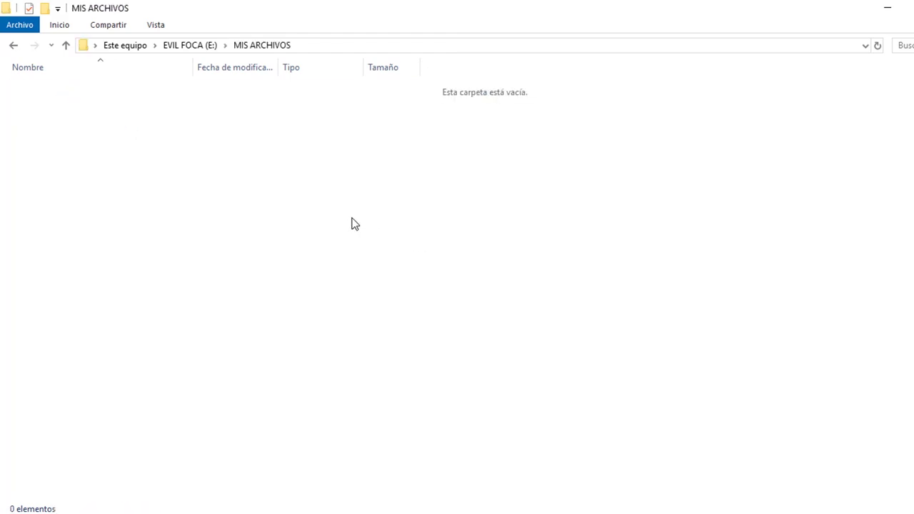
pyautogui.rightClick(352, 219)
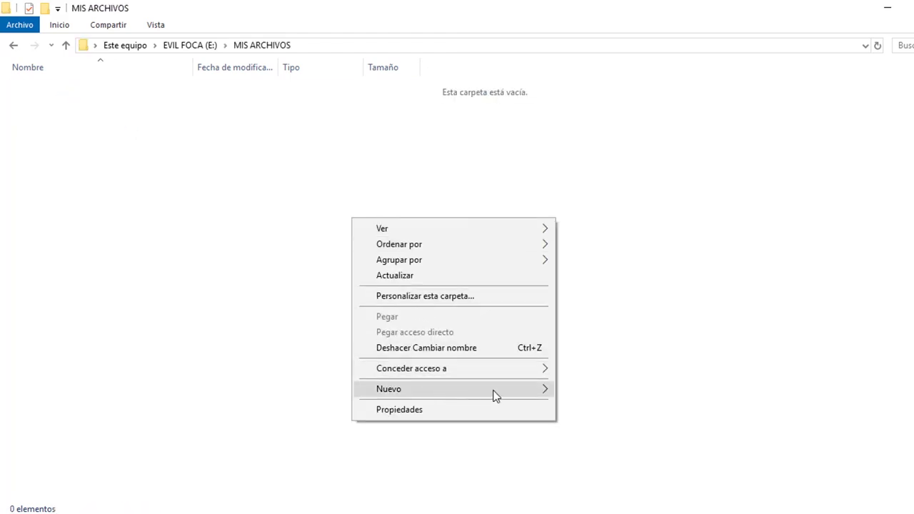
pyautogui.moveTo(492, 391)
pyautogui.click(577, 388)
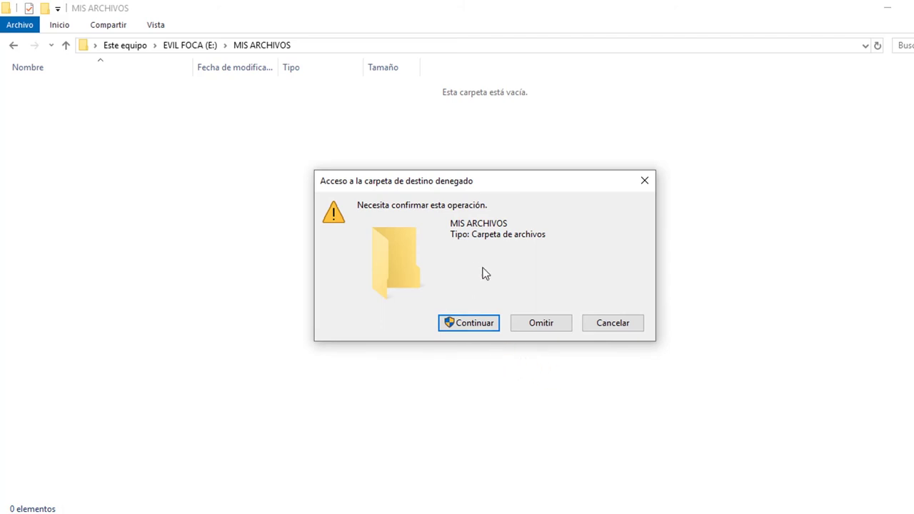
pyautogui.click(599, 326)
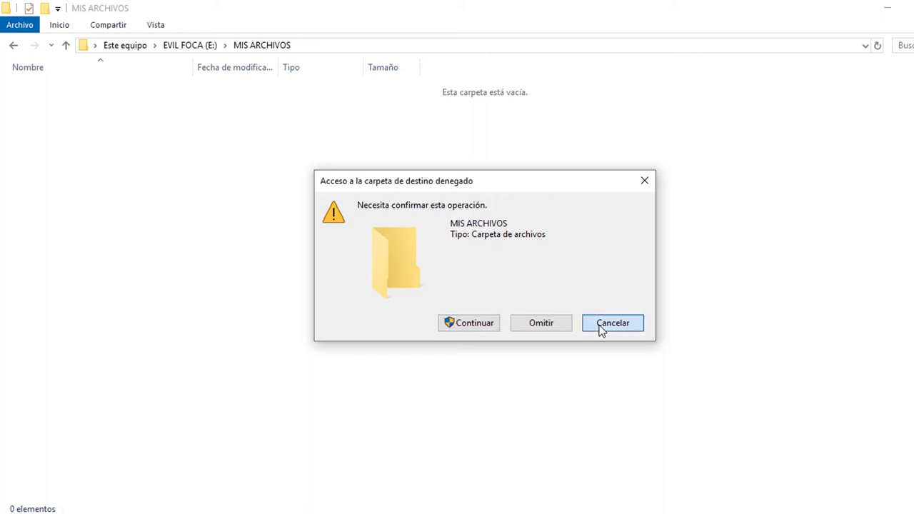
pyautogui.click(192, 49)
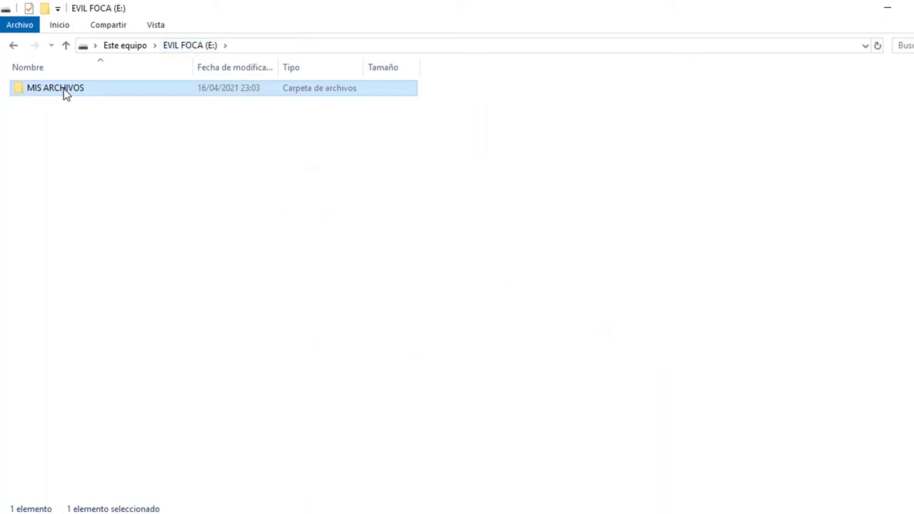
# Step: Open the security properties of the MIS ARCHIVOS folder, start editing its permissions and review the entries for the Todos group
pyautogui.moveTo(72, 93)
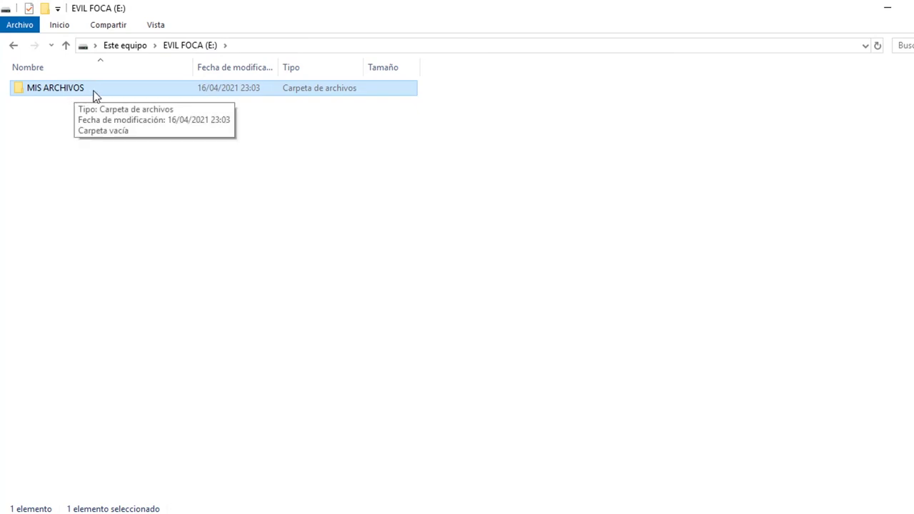
pyautogui.rightClick(83, 90)
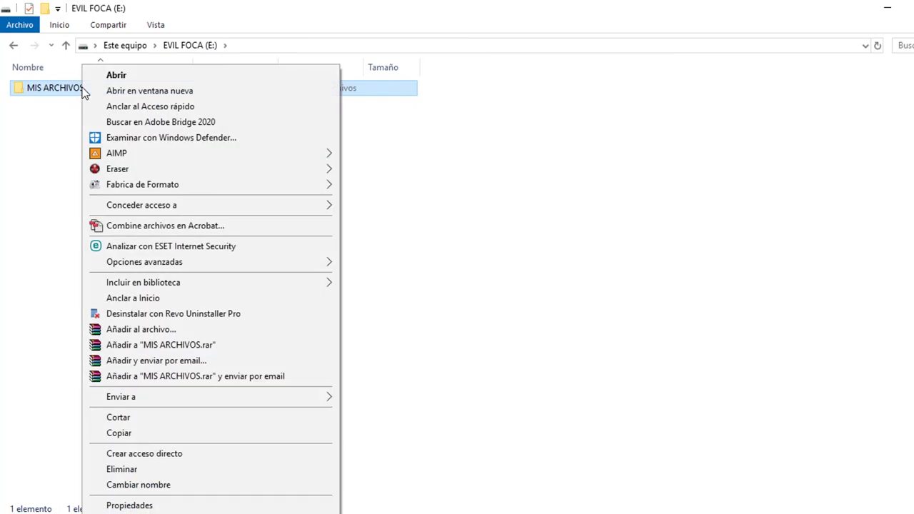
pyautogui.click(129, 506)
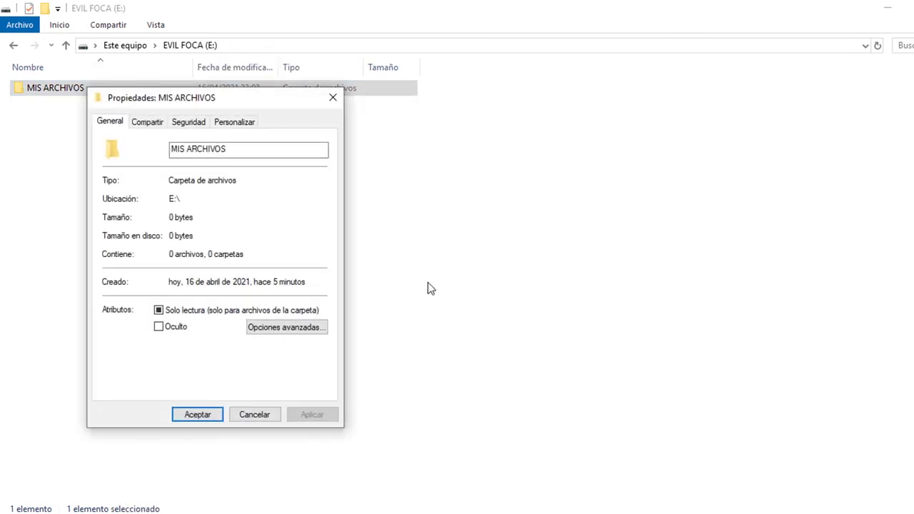
pyautogui.moveTo(175, 108); pyautogui.dragTo(448, 102)
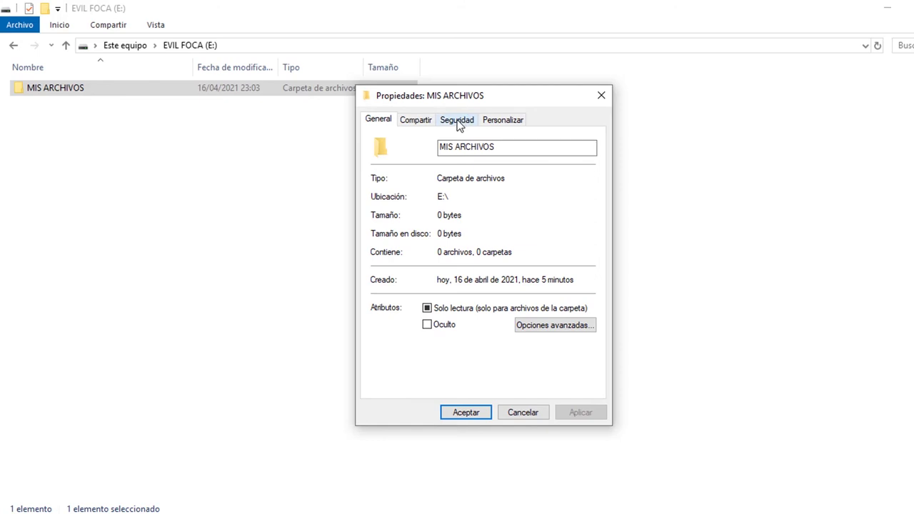
pyautogui.click(457, 120)
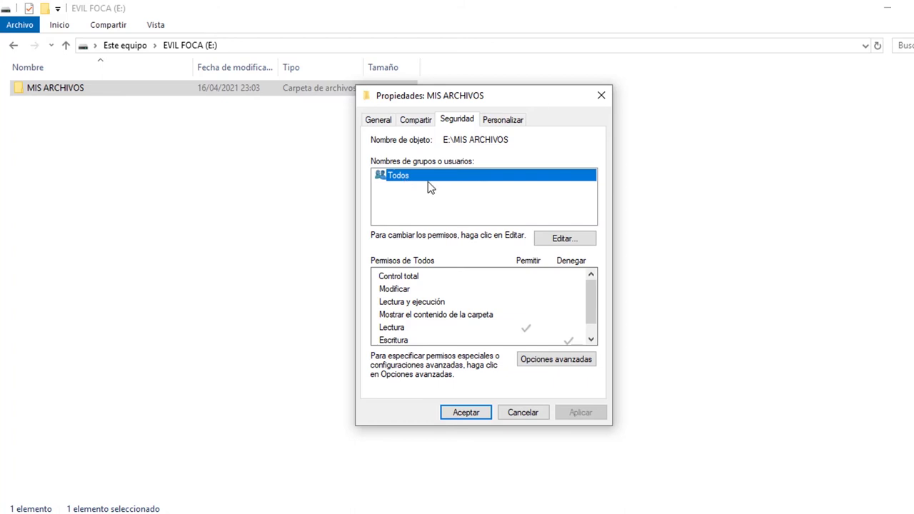
pyautogui.click(564, 240)
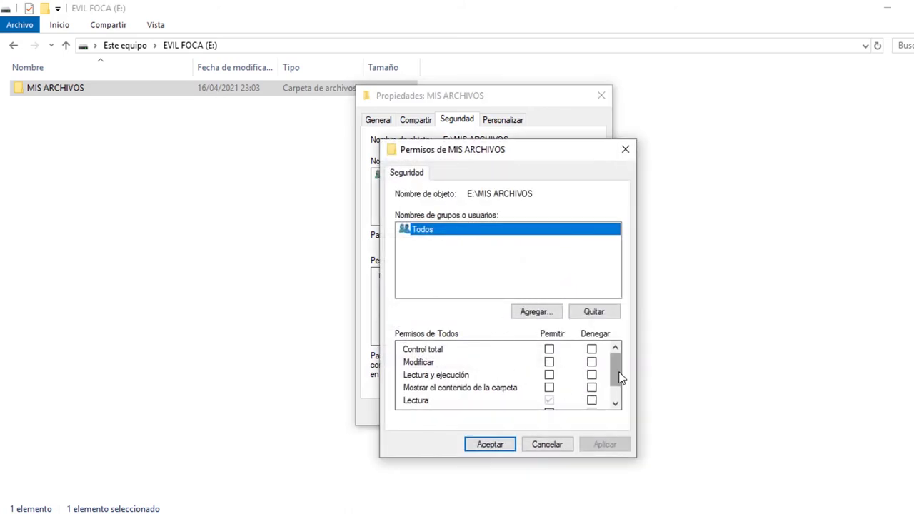
pyautogui.moveTo(616, 378); pyautogui.dragTo(616, 395)
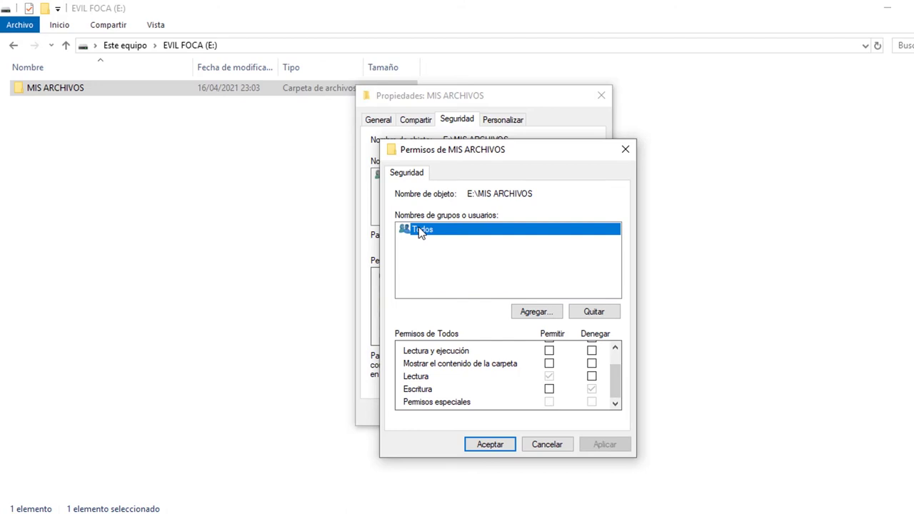
pyautogui.moveTo(611, 386); pyautogui.dragTo(614, 377)
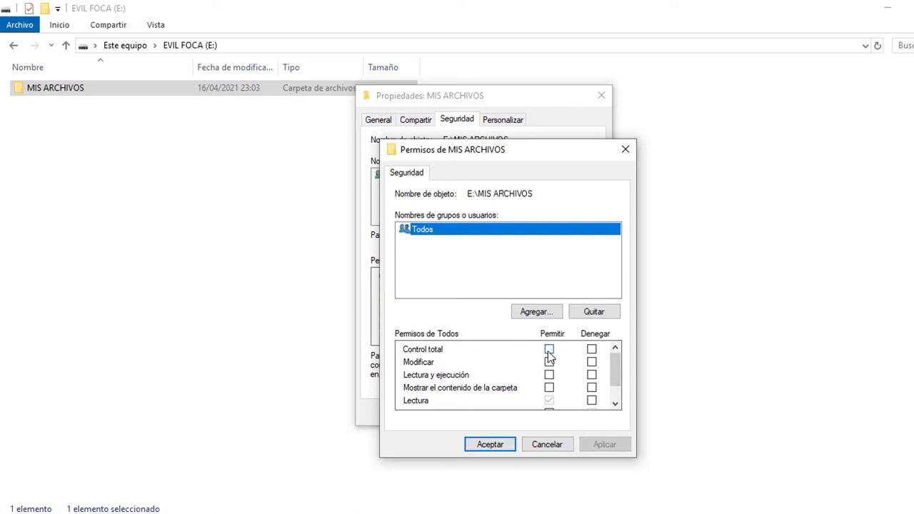
# Step: Allow Control total for Todos on the MIS ARCHIVOS folder, apply the permissions and close the folder's properties
pyautogui.click(549, 350)
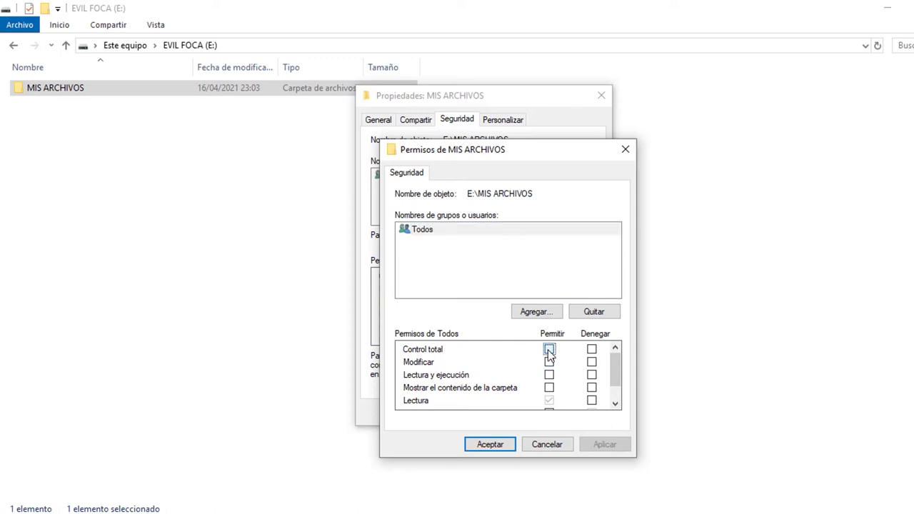
pyautogui.moveTo(618, 368); pyautogui.dragTo(614, 400)
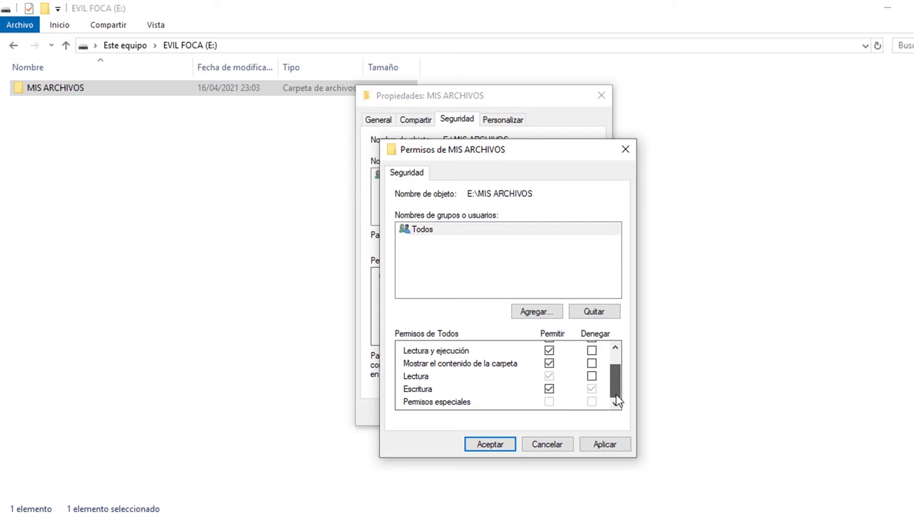
pyautogui.click(600, 444)
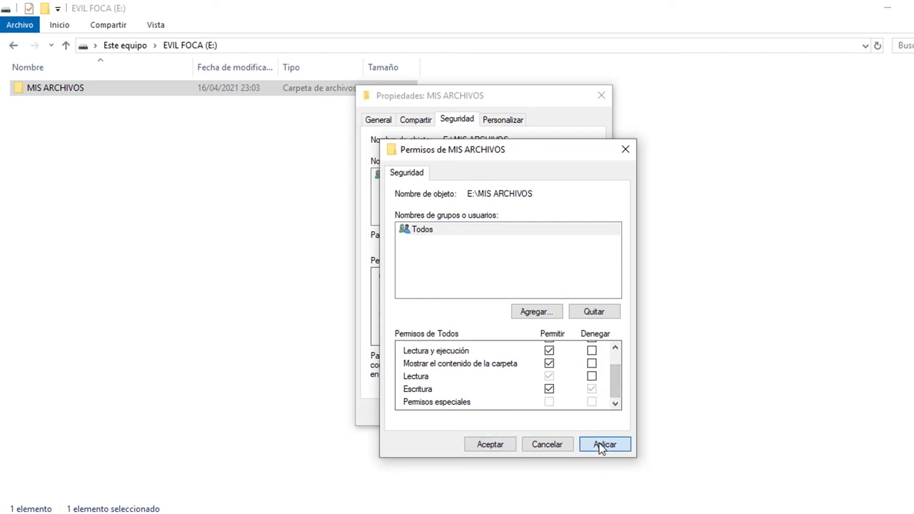
pyautogui.click(491, 445)
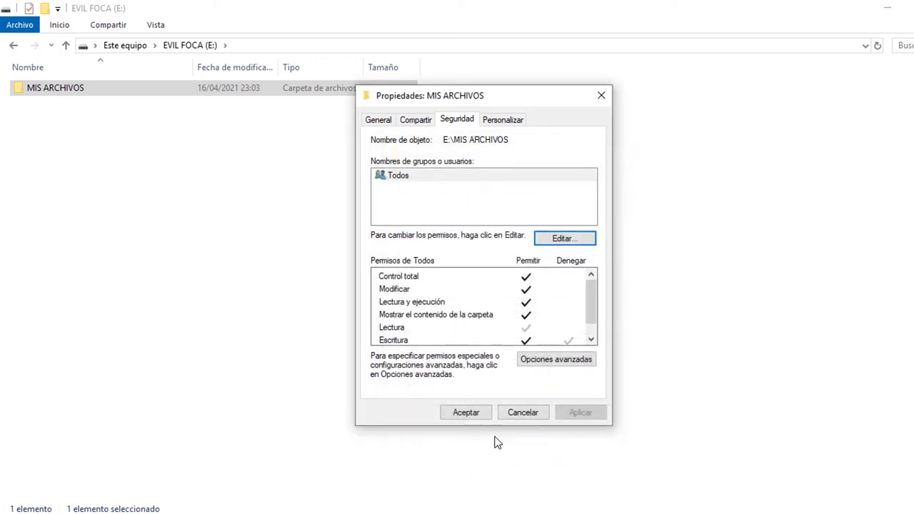
pyautogui.click(466, 413)
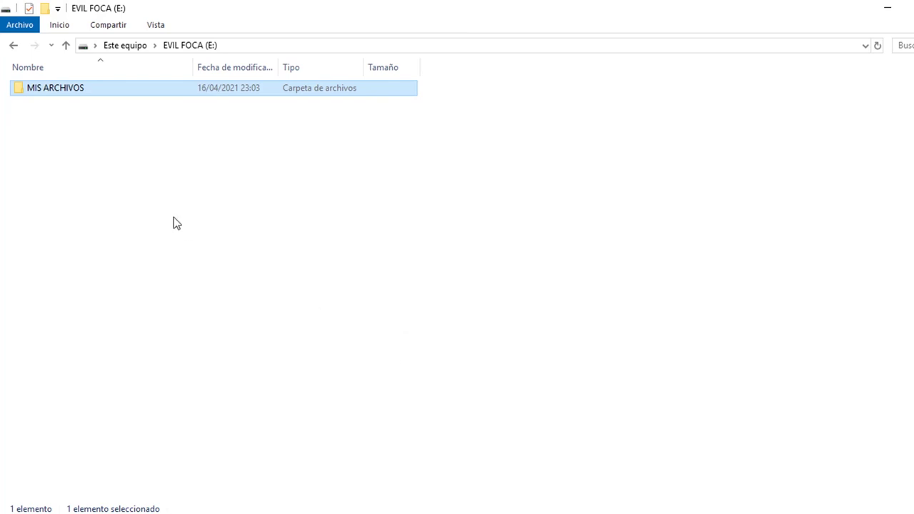
# Step: Open the MIS ARCHIVOS folder and create a new subfolder in it, keeping the default name
pyautogui.doubleClick(67, 94)
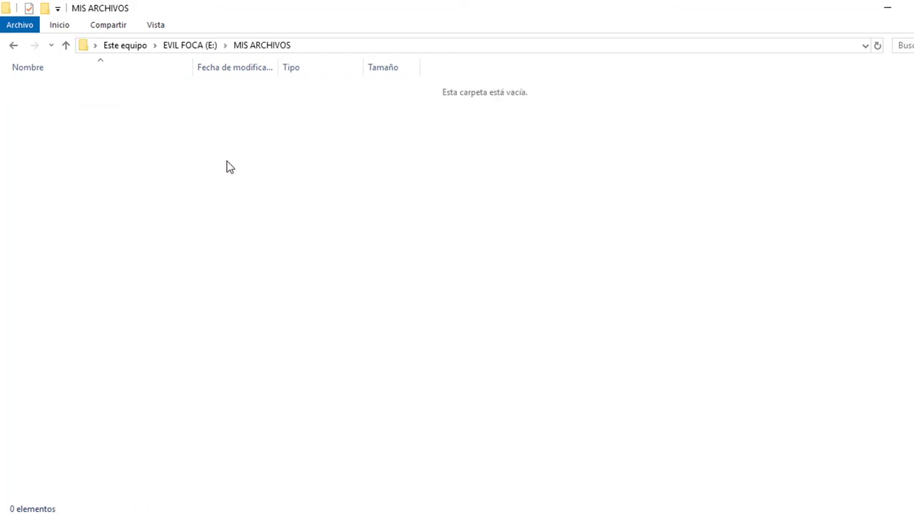
pyautogui.rightClick(227, 162)
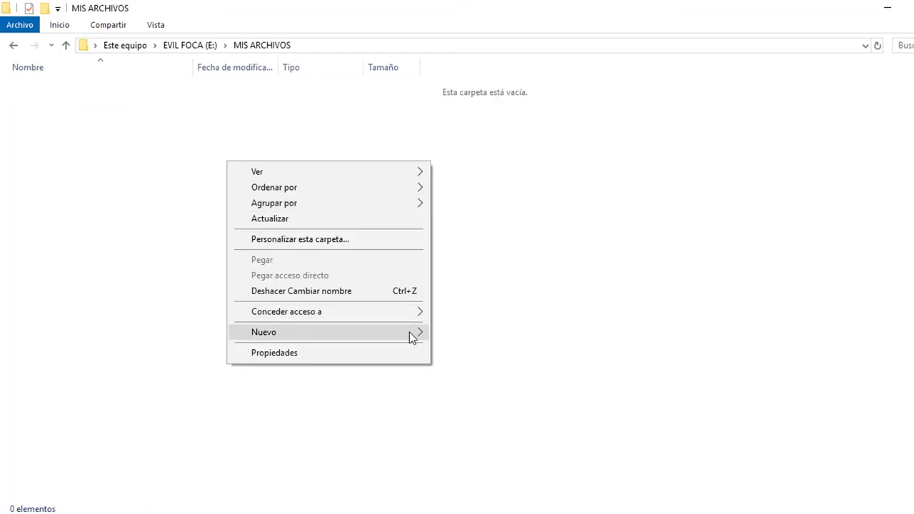
pyautogui.moveTo(410, 333)
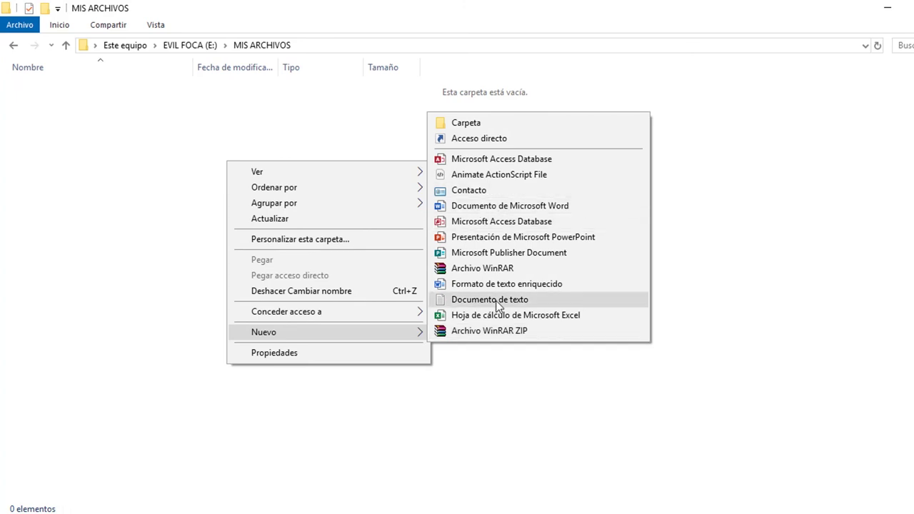
pyautogui.click(468, 122)
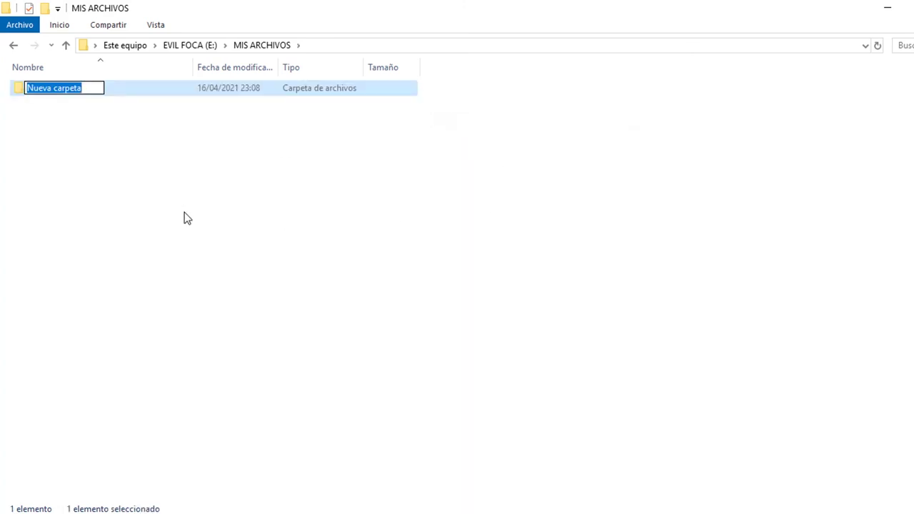
pyautogui.click(116, 172)
# Step: Create a new WinRAR ZIP archive inside MIS ARCHIVOS, keeping the default name
pyautogui.rightClick(153, 152)
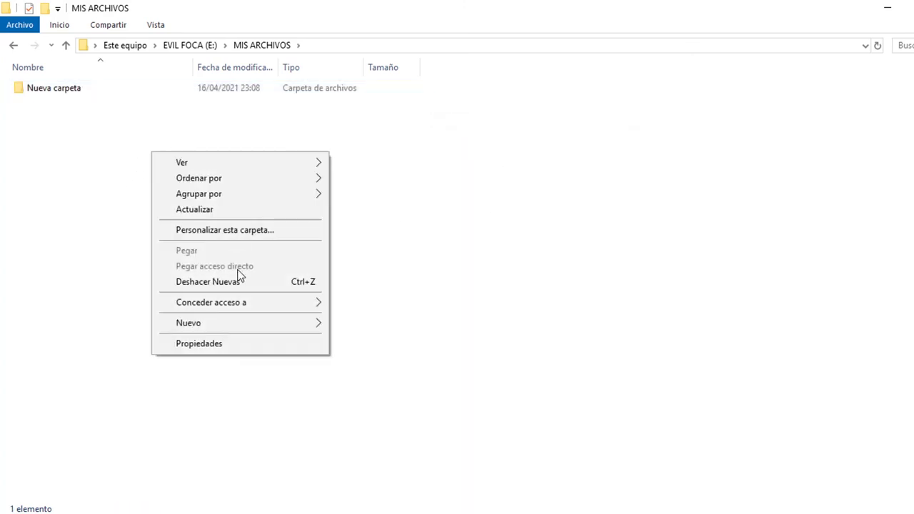
pyautogui.moveTo(314, 328)
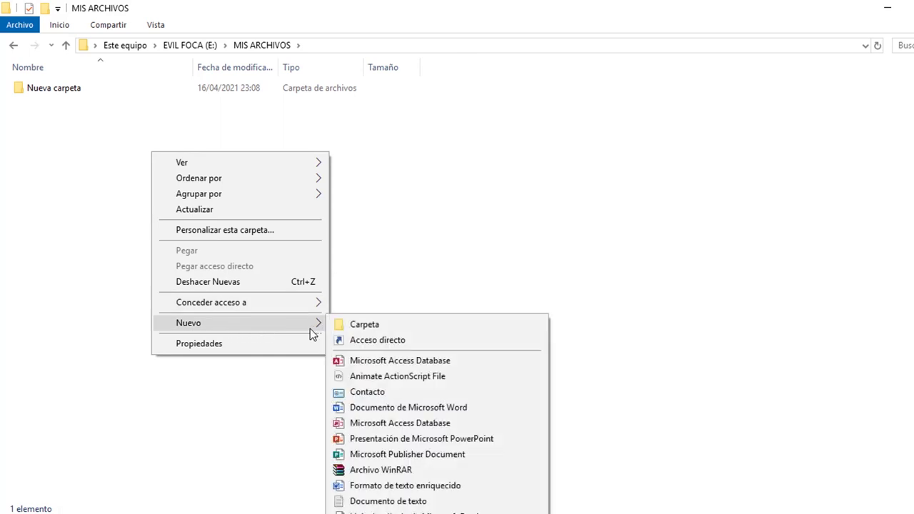
pyautogui.click(483, 340)
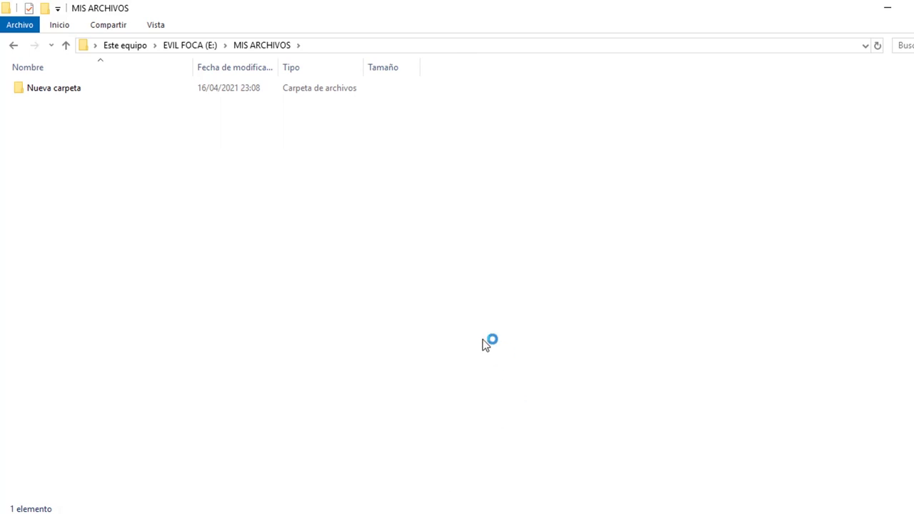
pyautogui.click(362, 177)
# Step: Create a new Microsoft Excel spreadsheet inside MIS ARCHIVOS, keeping the default name
pyautogui.rightClick(365, 175)
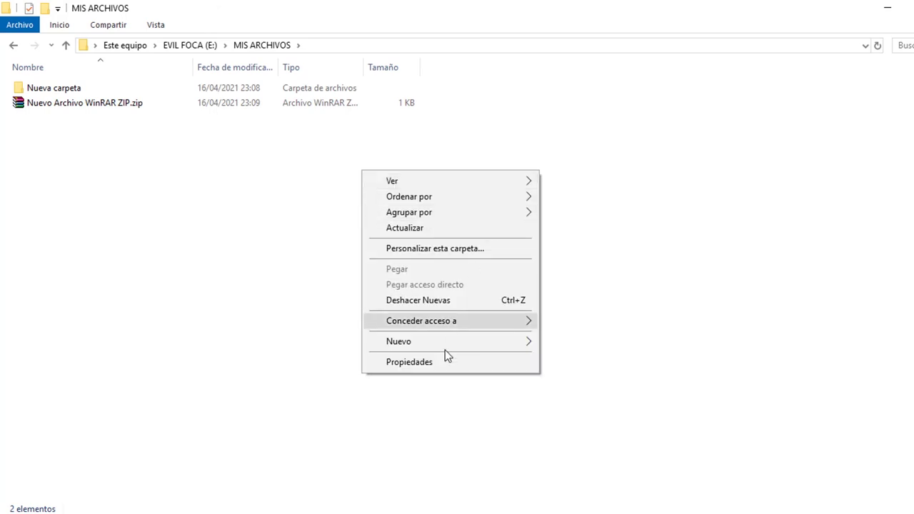
pyautogui.moveTo(504, 347)
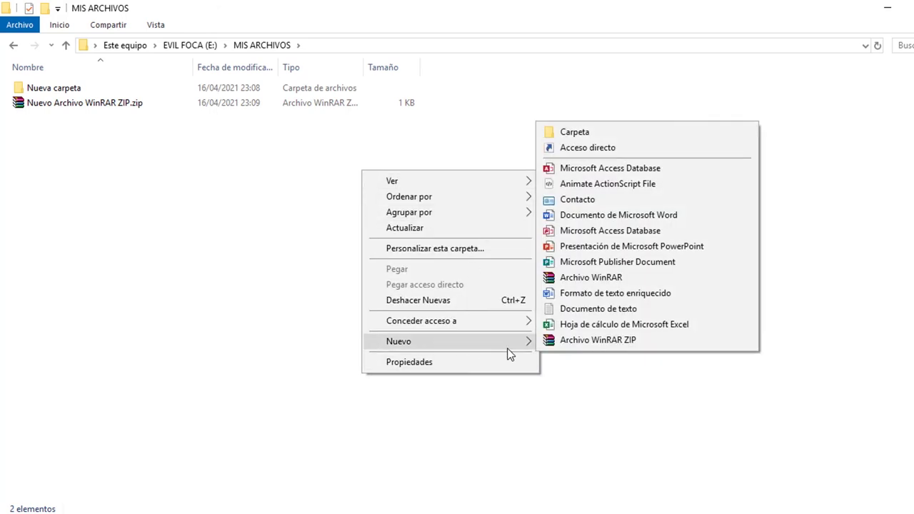
pyautogui.click(646, 330)
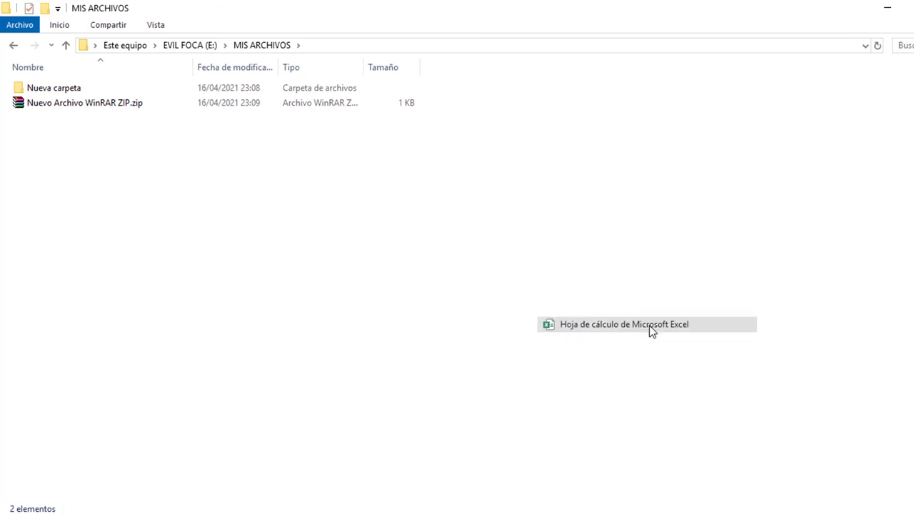
pyautogui.click(194, 269)
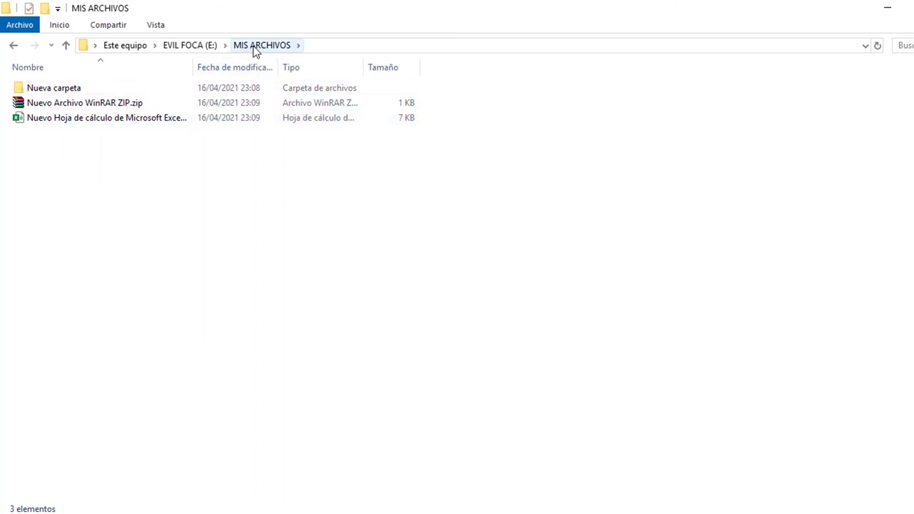
# Step: Try to create a new folder in the root of the EVIL FOCA (E:) drive and cancel the operation
pyautogui.click(191, 46)
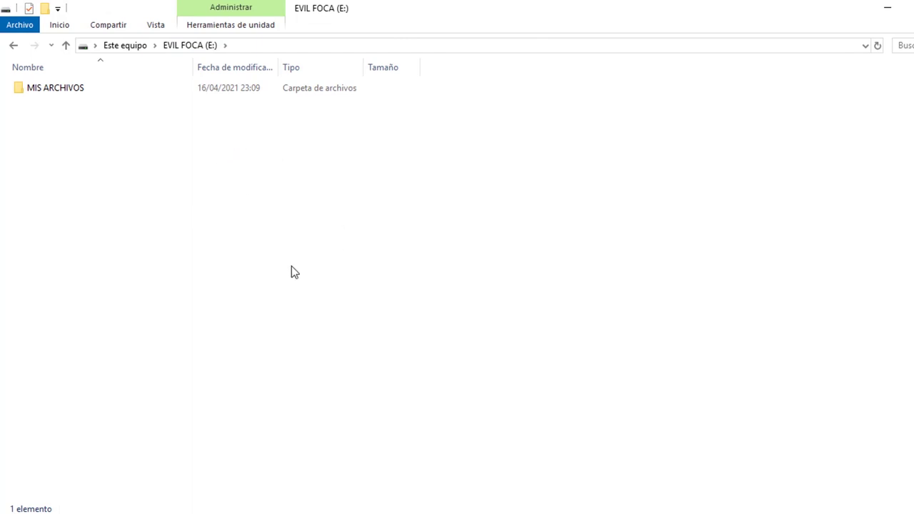
pyautogui.rightClick(203, 163)
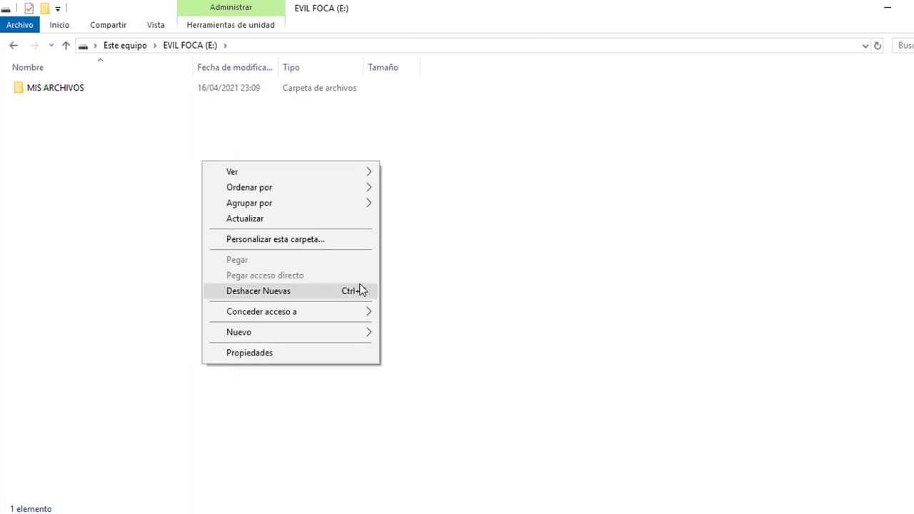
pyautogui.moveTo(367, 337)
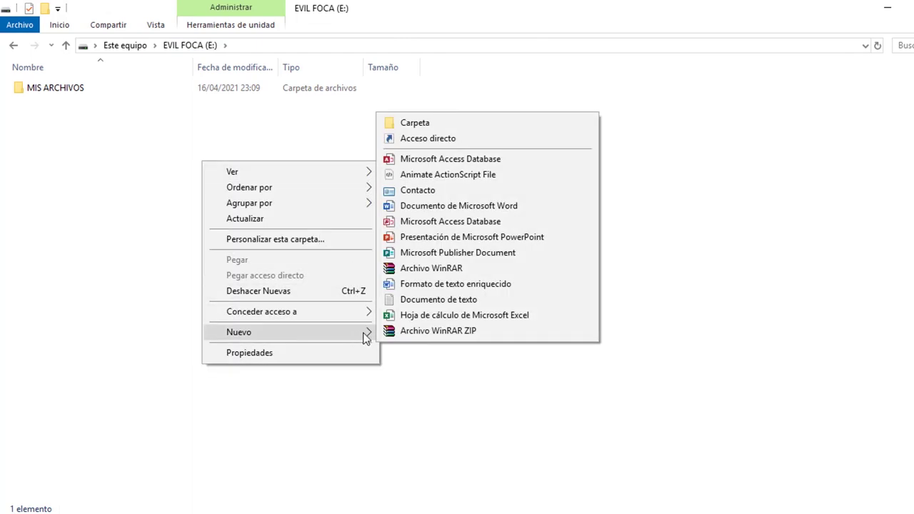
pyautogui.click(465, 125)
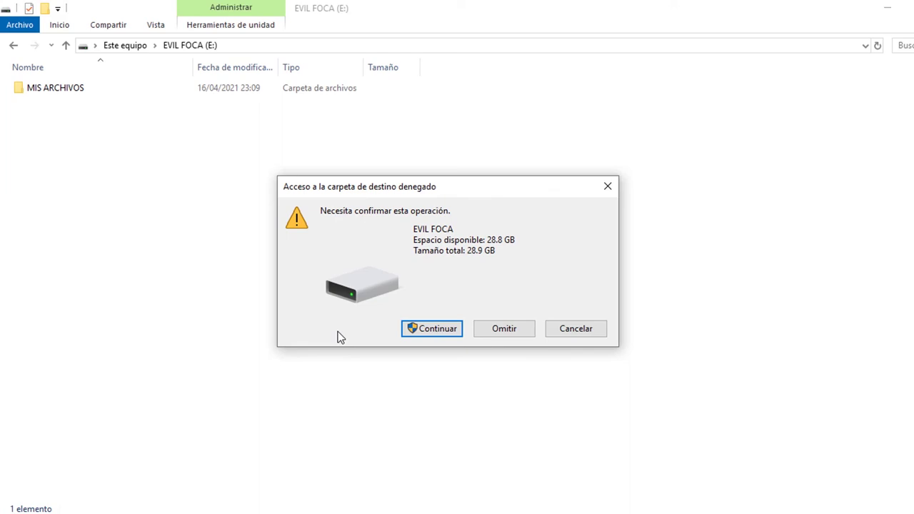
pyautogui.click(582, 333)
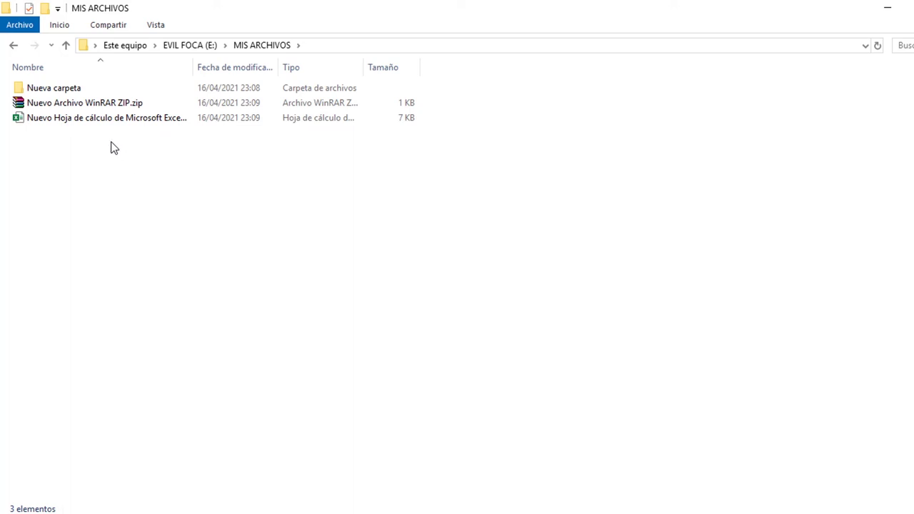
# Step: Try to send the Excel spreadsheet from MIS ARCHIVOS to the root of EVIL FOCA (E:) and cancel the transfer
pyautogui.rightClick(75, 120)
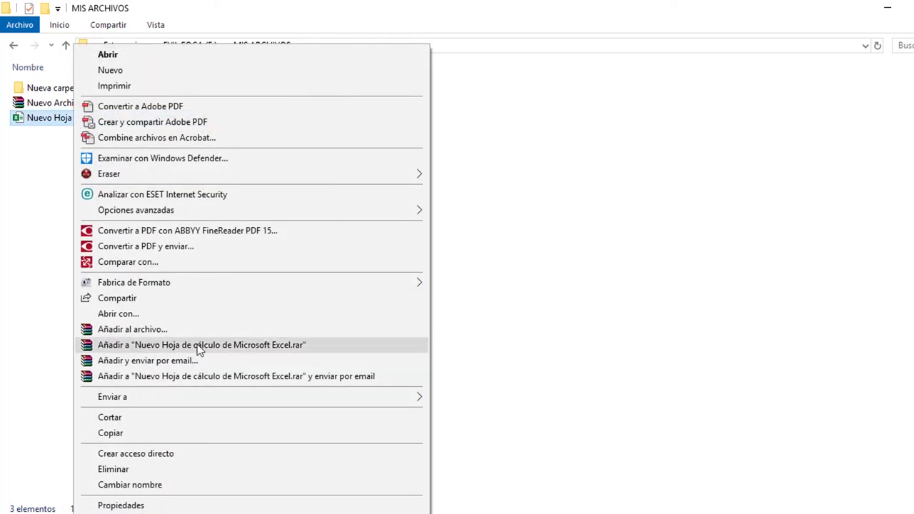
pyautogui.moveTo(210, 402)
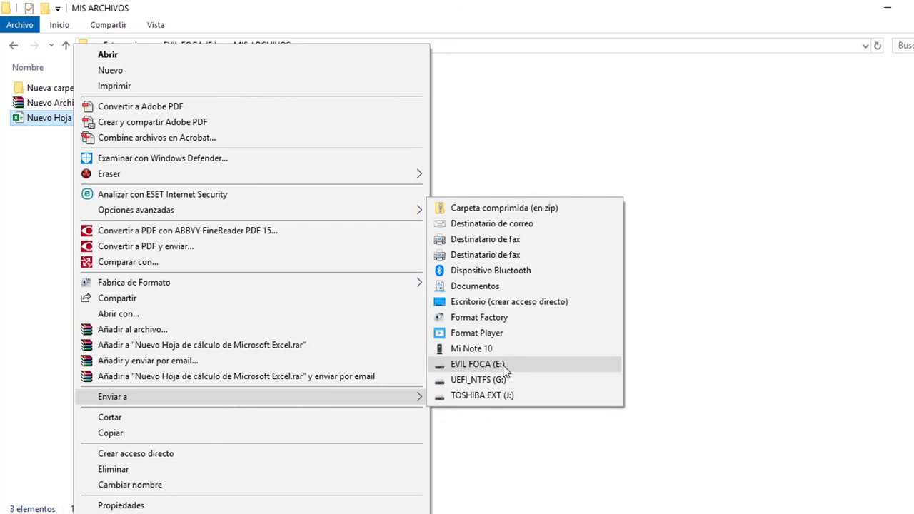
pyautogui.click(477, 365)
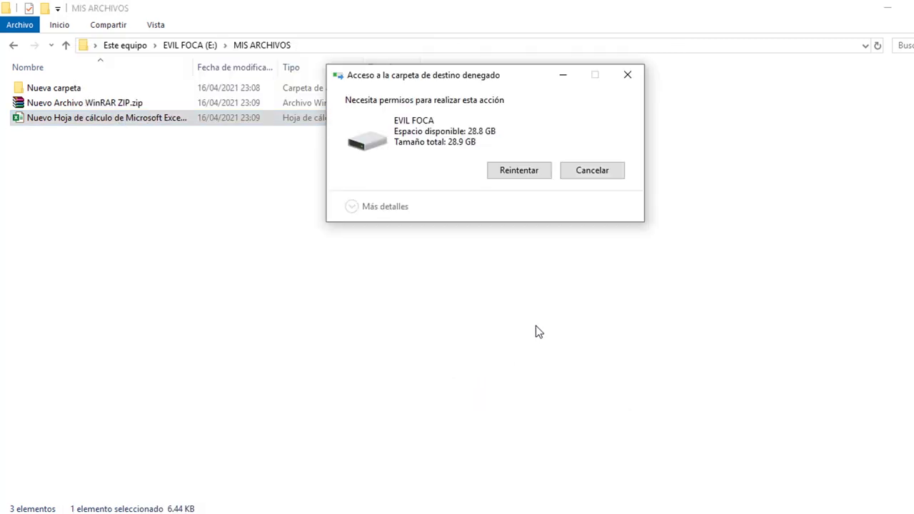
pyautogui.moveTo(468, 76); pyautogui.dragTo(468, 85)
pyautogui.moveTo(479, 163); pyautogui.dragTo(479, 163)
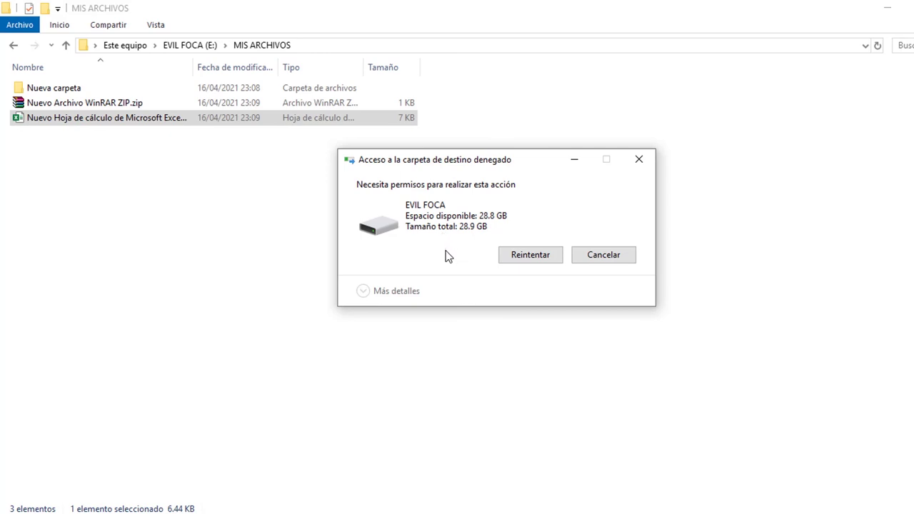
pyautogui.click(600, 262)
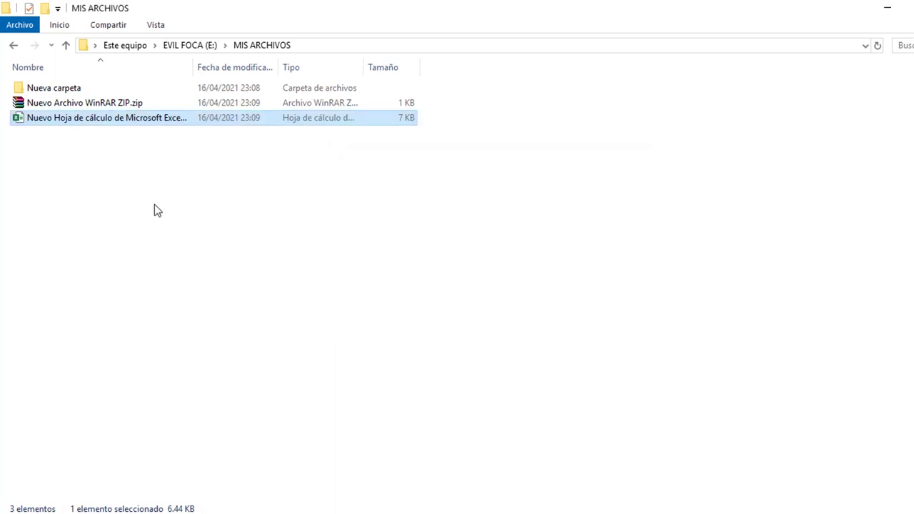
# Step: Copy the Excel spreadsheet in MIS ARCHIVOS, reopen the EVIL FOCA (E:) drive and paste a duplicate into the same folder
pyautogui.rightClick(65, 120)
pyautogui.click(101, 434)
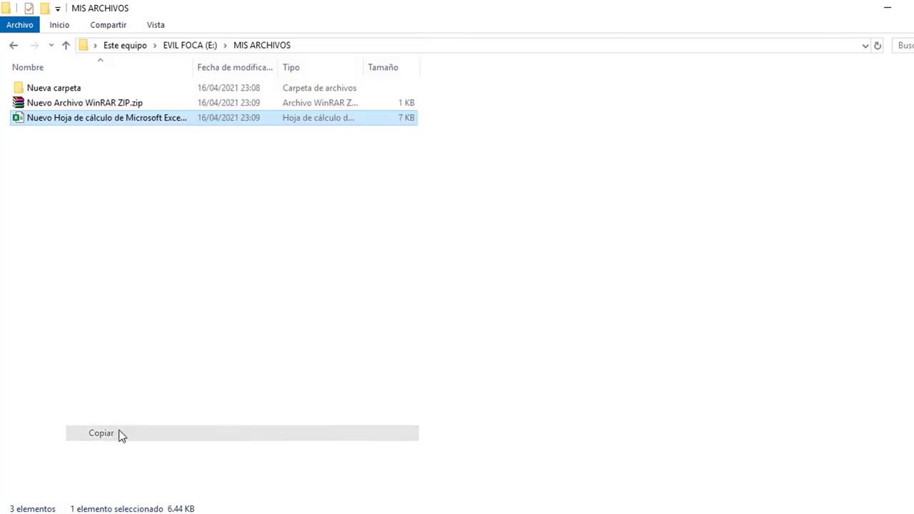
pyautogui.click(191, 46)
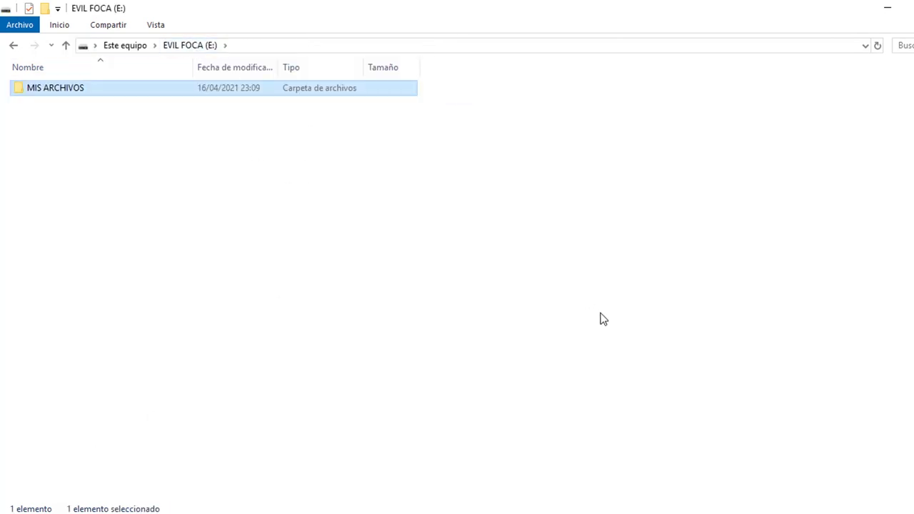
pyautogui.click(138, 46)
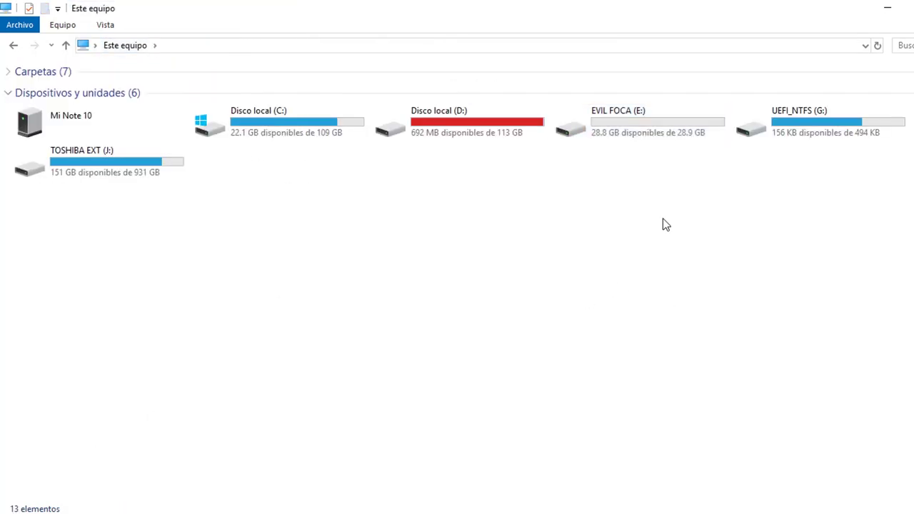
pyautogui.doubleClick(628, 123)
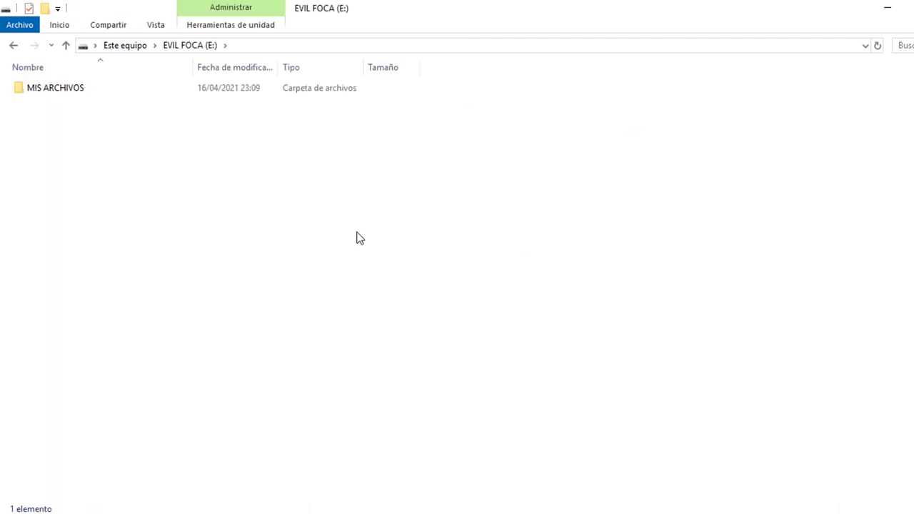
pyautogui.doubleClick(97, 90)
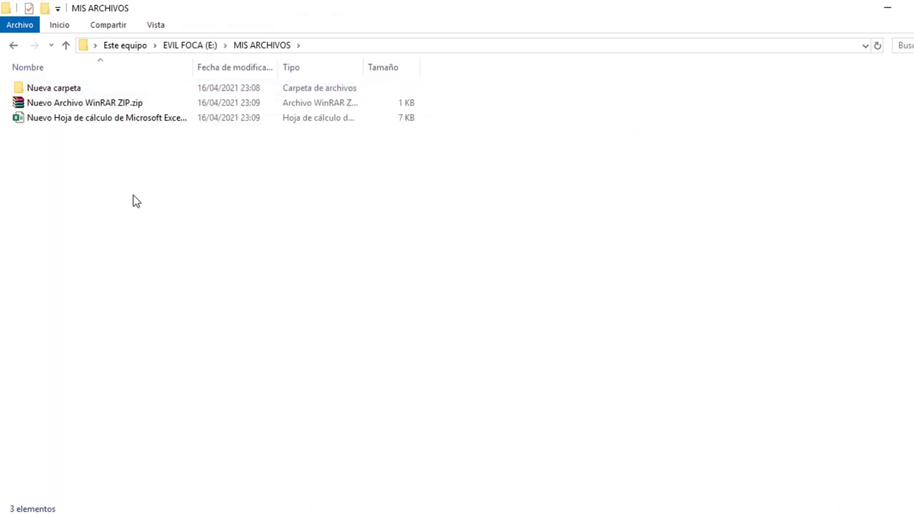
pyautogui.rightClick(145, 177)
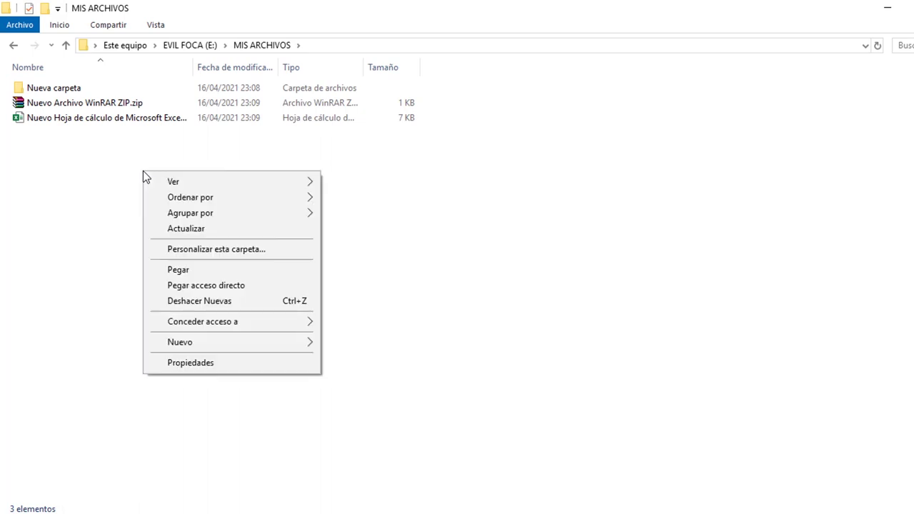
pyautogui.click(226, 272)
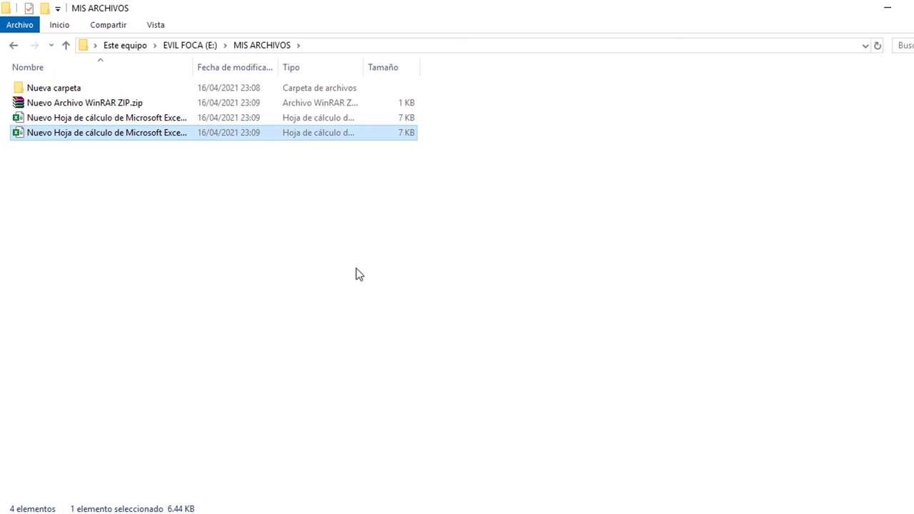
# Step: Go back to Este equipo and reopen the EVIL FOCA (E:) drive to view its root contents
pyautogui.click(191, 47)
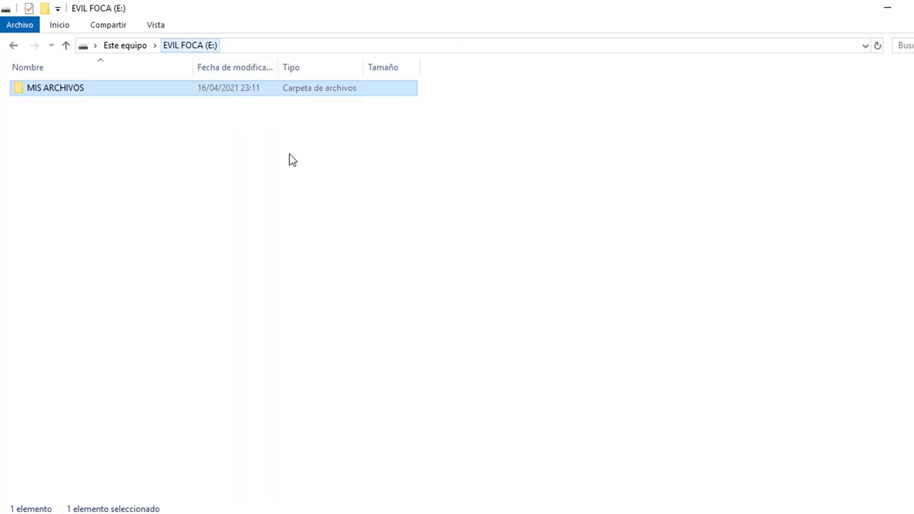
pyautogui.click(127, 47)
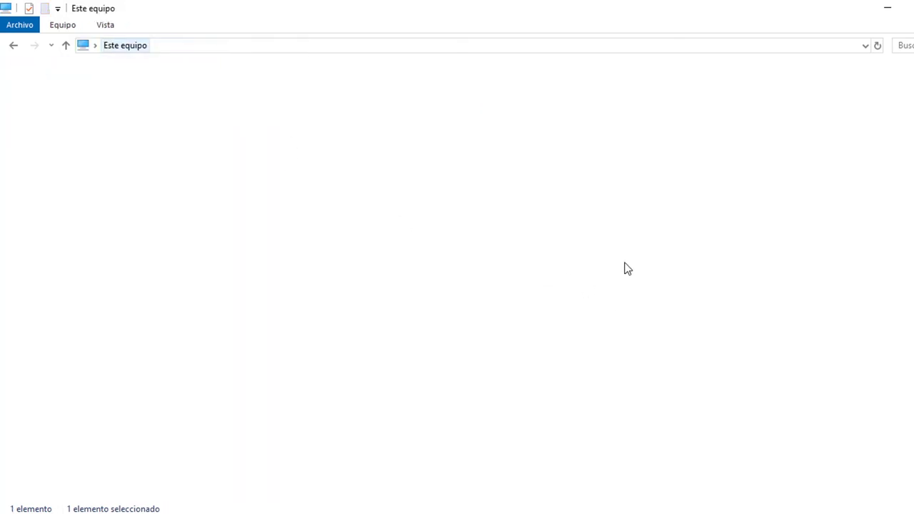
pyautogui.click(492, 237)
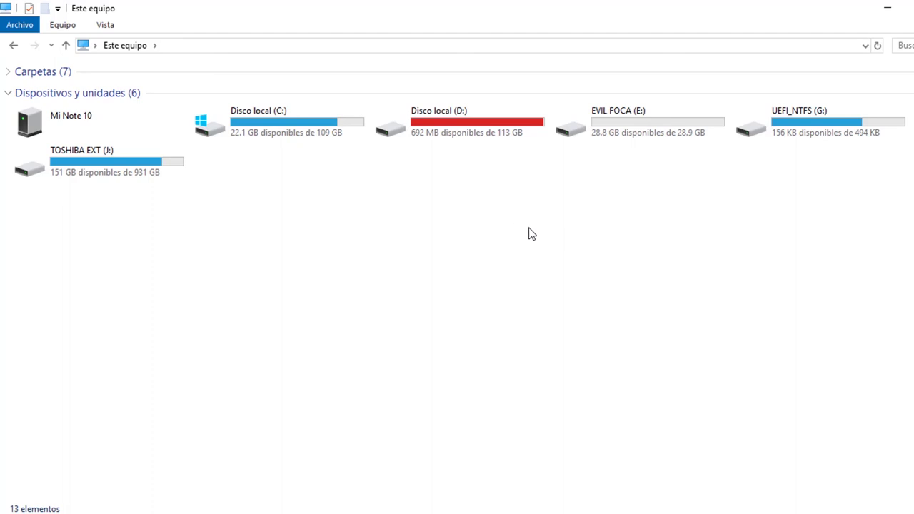
pyautogui.click(608, 139)
pyautogui.doubleClick(608, 138)
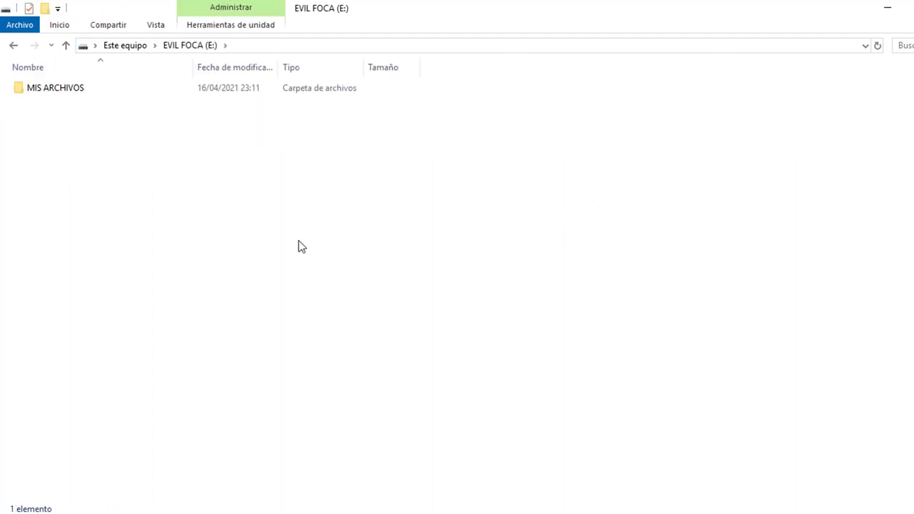